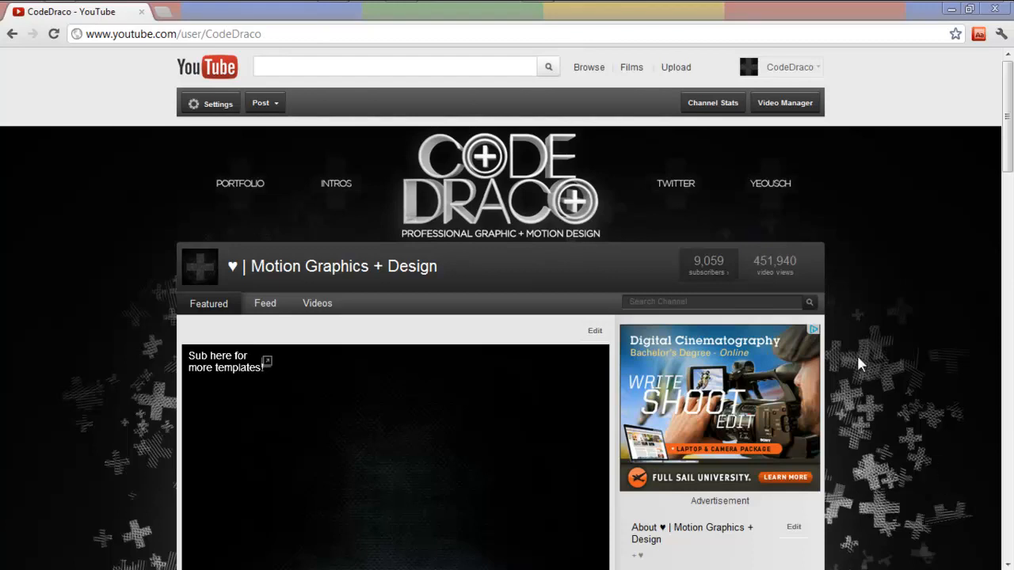
{"action": "scroll", "coordinate": [973, 447], "scroll_direction": "down", "scroll_amount": 3}
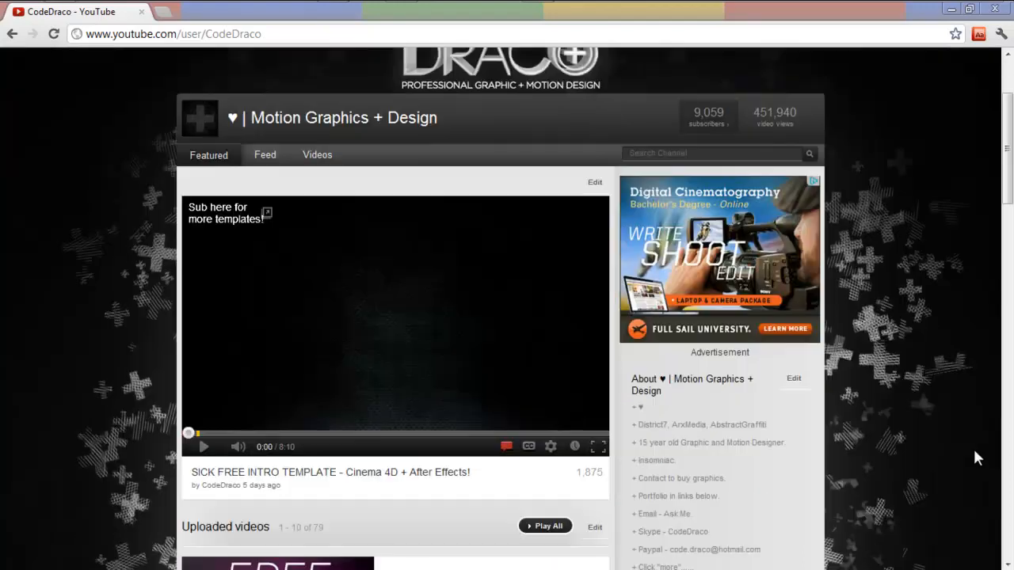
{"action": "scroll", "coordinate": [973, 447], "scroll_direction": "down", "scroll_amount": 2}
{"action": "scroll", "coordinate": [974, 464], "scroll_direction": "down", "scroll_amount": 1}
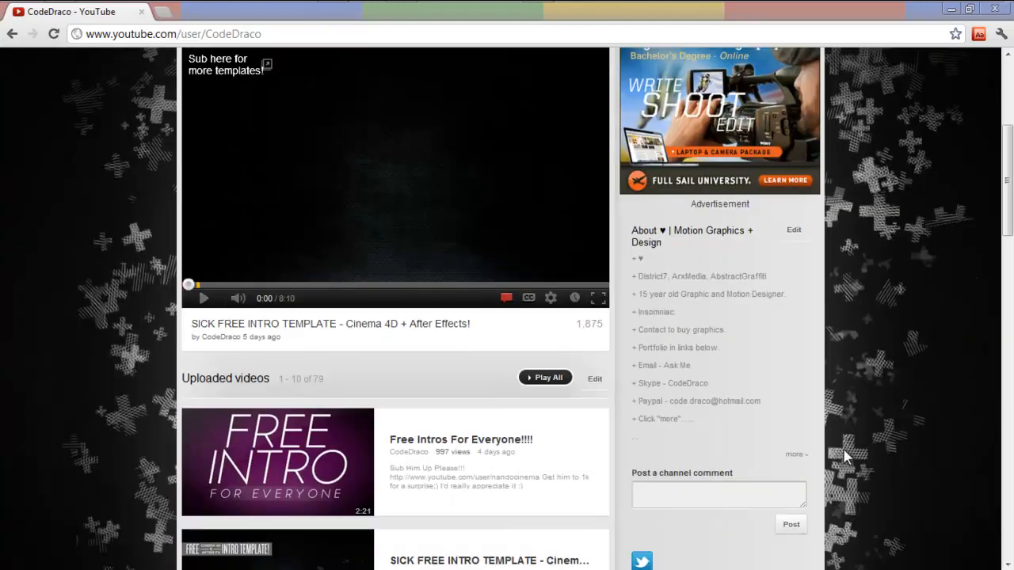
{"action": "scroll", "coordinate": [877, 430], "scroll_direction": "down", "scroll_amount": 3}
{"action": "scroll", "coordinate": [877, 430], "scroll_direction": "down", "scroll_amount": 2}
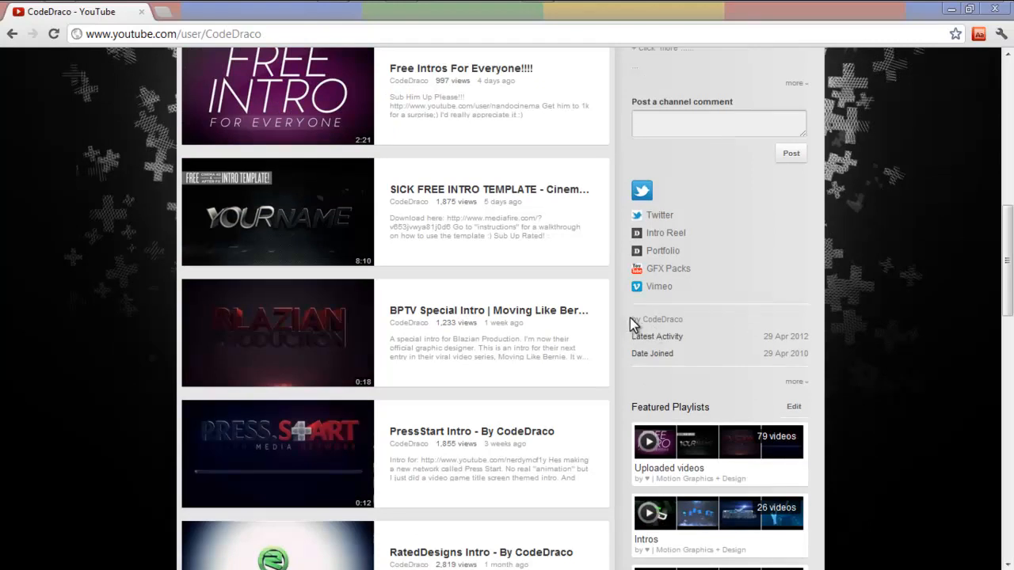
Minimize the browser so the Fonts folder with its 2,199 font files is visible.
{"action": "left_click_drag", "start_coordinate": [630, 316], "coordinate": [814, 358]}
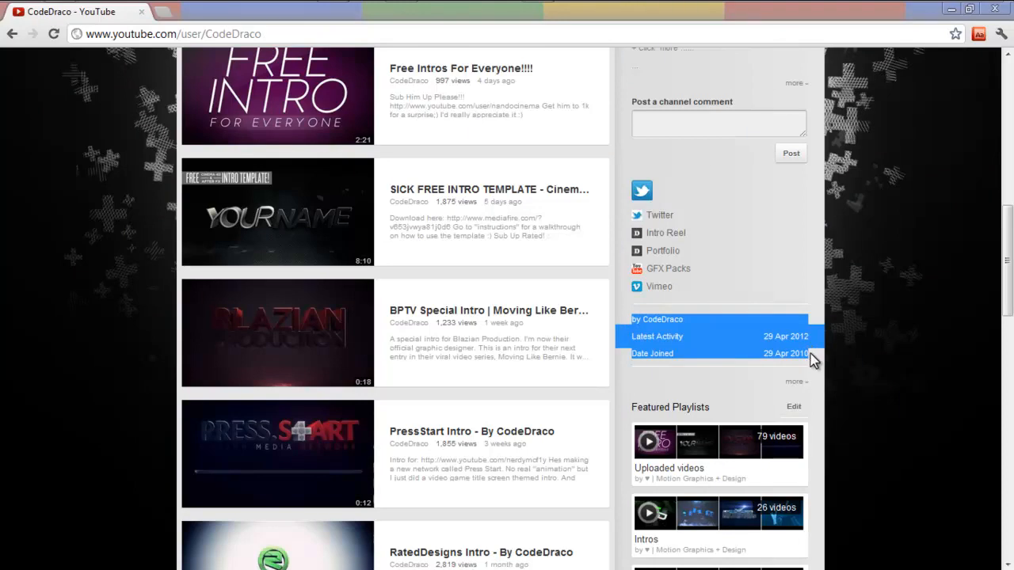
{"action": "left_click", "coordinate": [879, 395]}
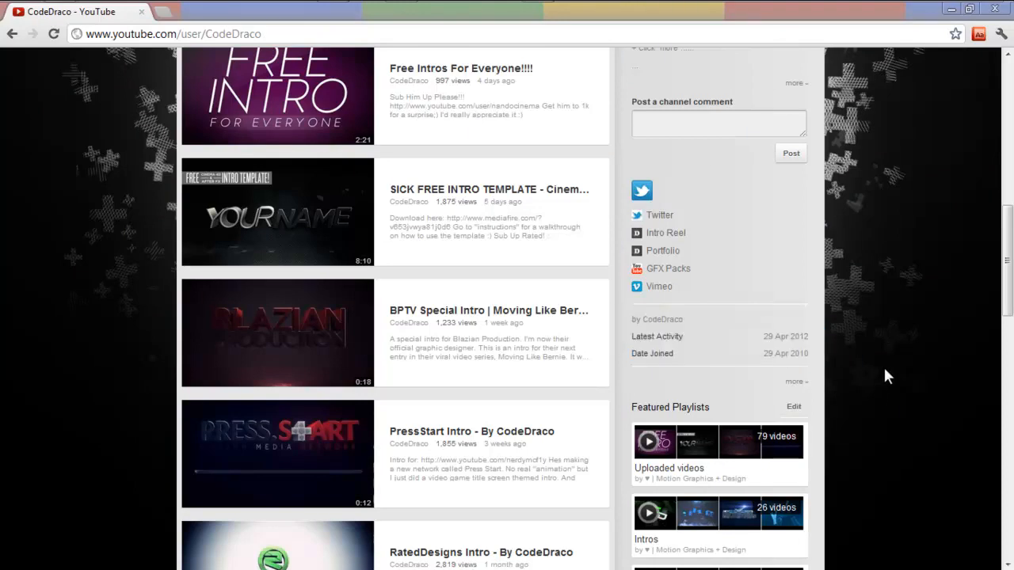
{"action": "scroll", "coordinate": [887, 376], "scroll_direction": "up", "scroll_amount": 8}
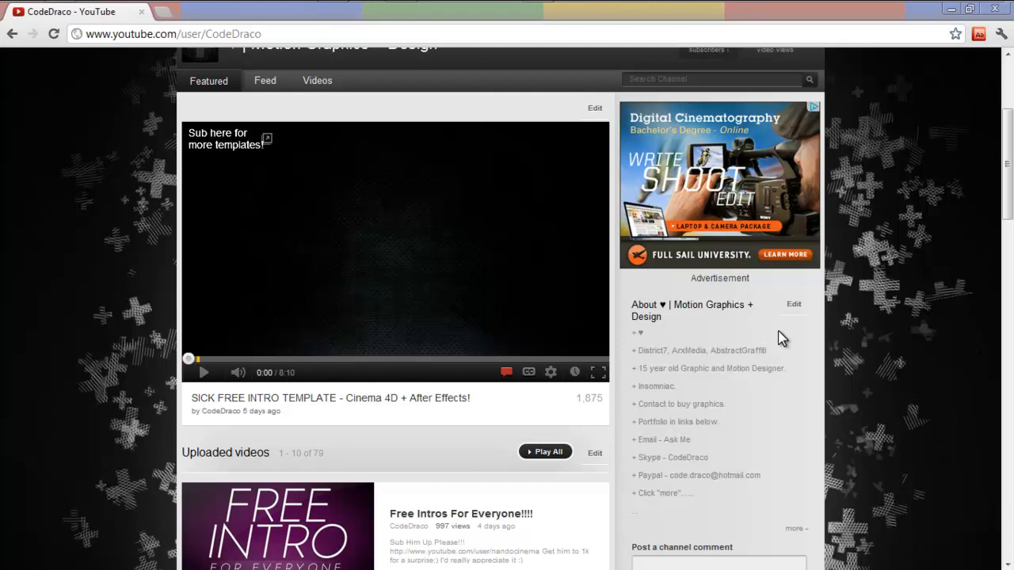
{"action": "scroll", "coordinate": [4, 362], "scroll_direction": "up", "scroll_amount": 5}
{"action": "scroll", "coordinate": [181, 384], "scroll_direction": "down", "scroll_amount": 2}
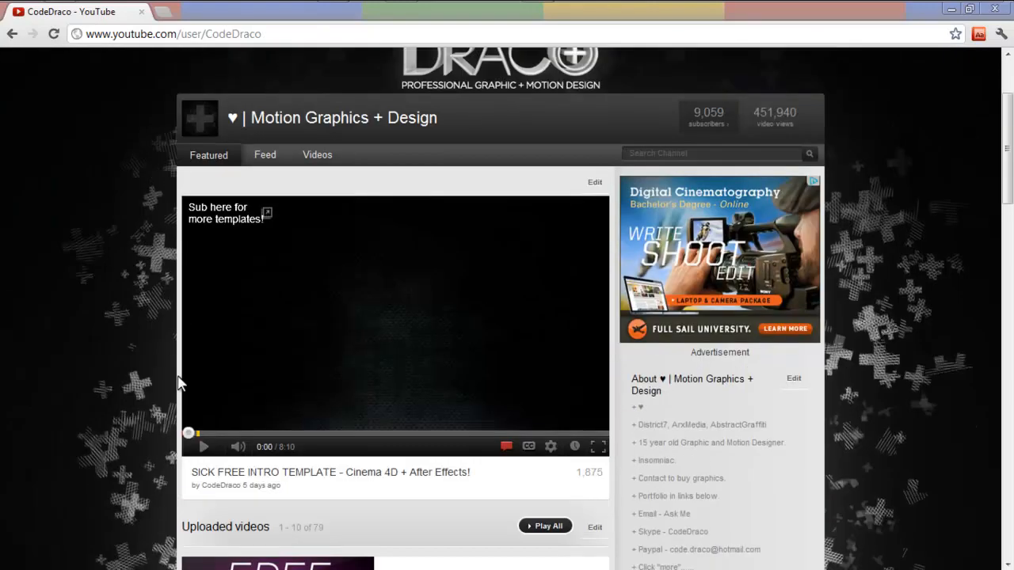
{"action": "scroll", "coordinate": [180, 384], "scroll_direction": "up", "scroll_amount": 5}
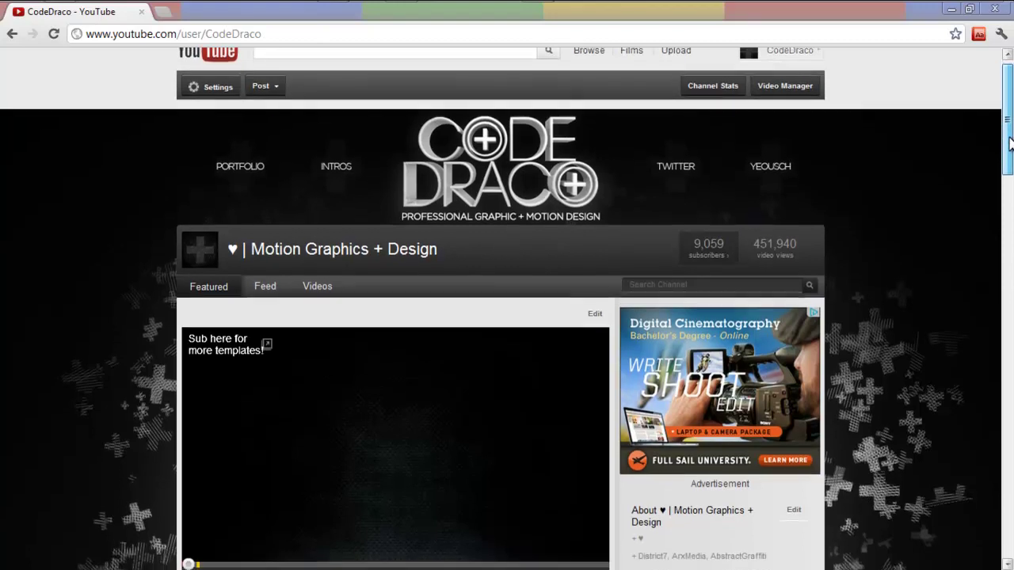
{"action": "left_click_drag", "start_coordinate": [1007, 119], "coordinate": [1006, 131]}
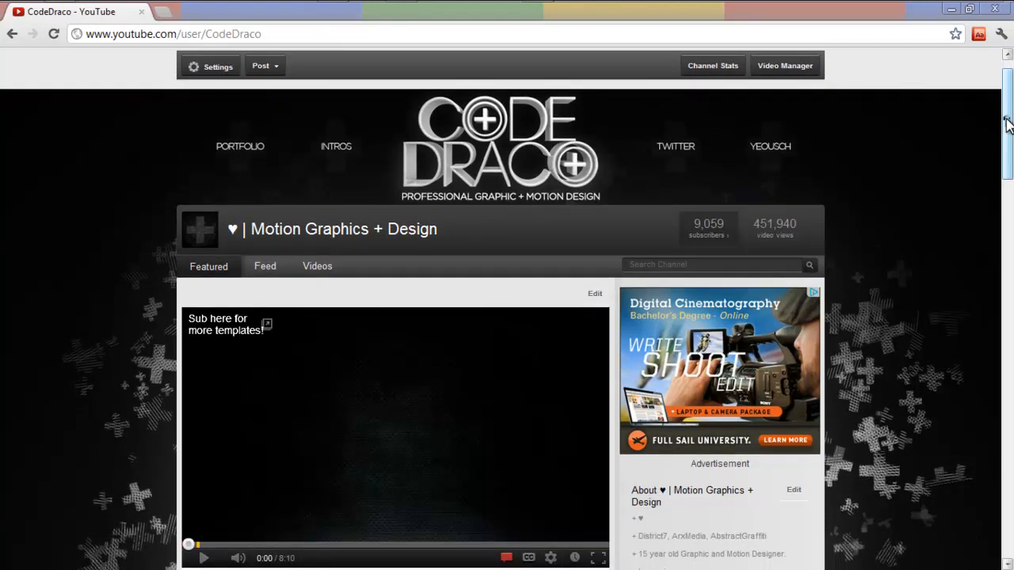
{"action": "left_click_drag", "start_coordinate": [1007, 118], "coordinate": [1006, 134]}
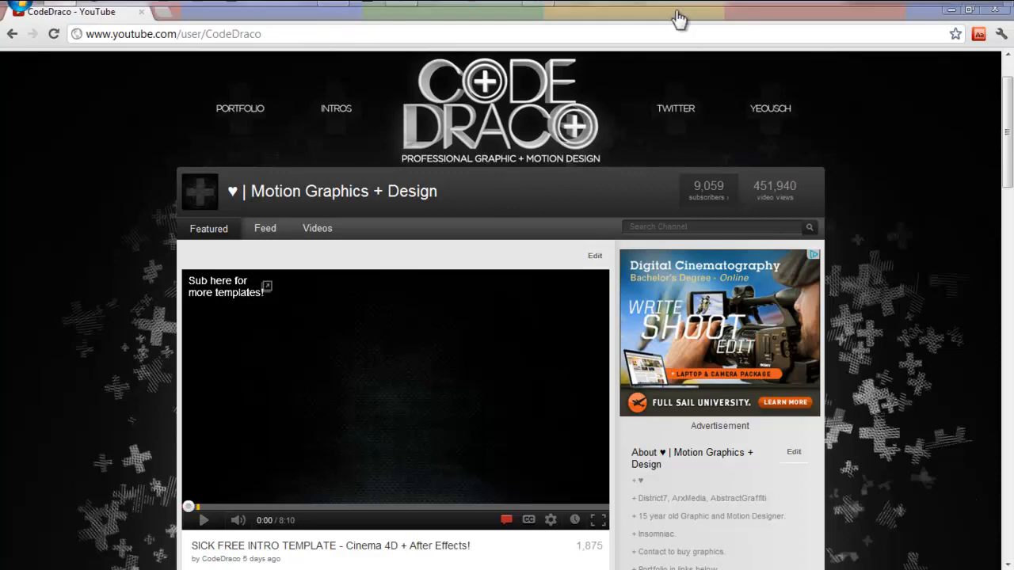
{"action": "left_click", "coordinate": [950, 10]}
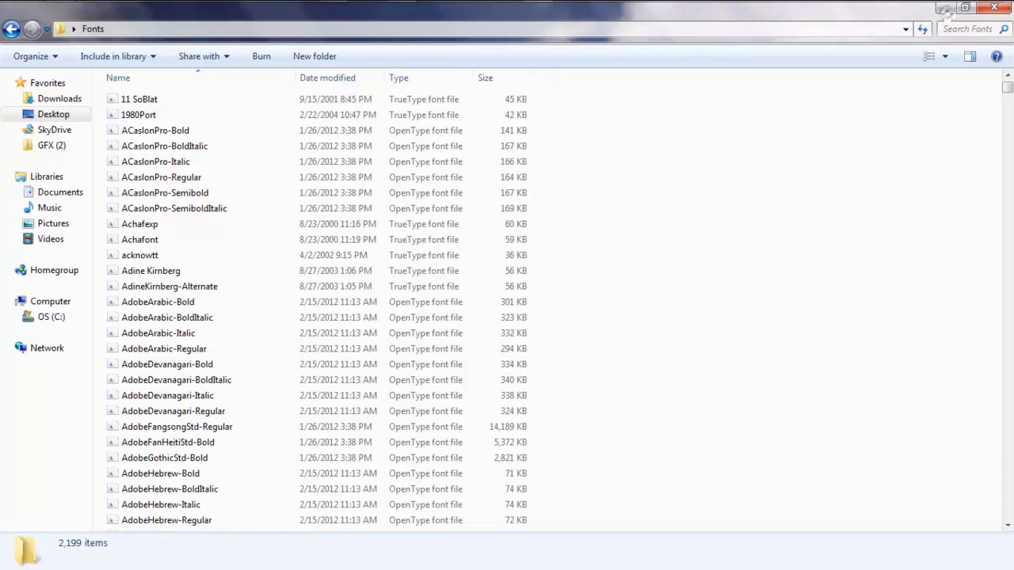
{"action": "scroll", "coordinate": [572, 388], "scroll_direction": "down", "scroll_amount": 3}
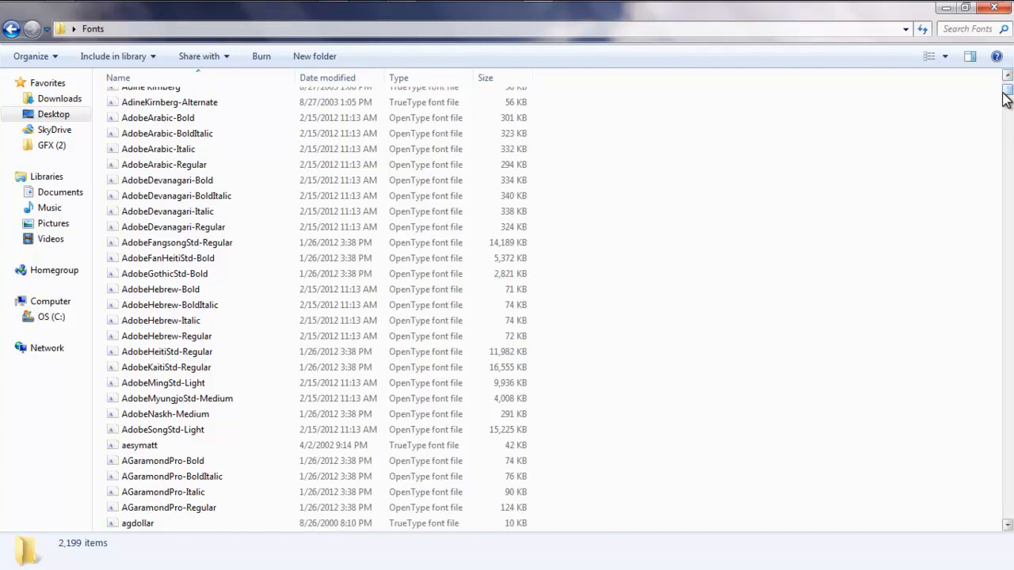
{"action": "left_click_drag", "start_coordinate": [1005, 93], "coordinate": [1006, 88]}
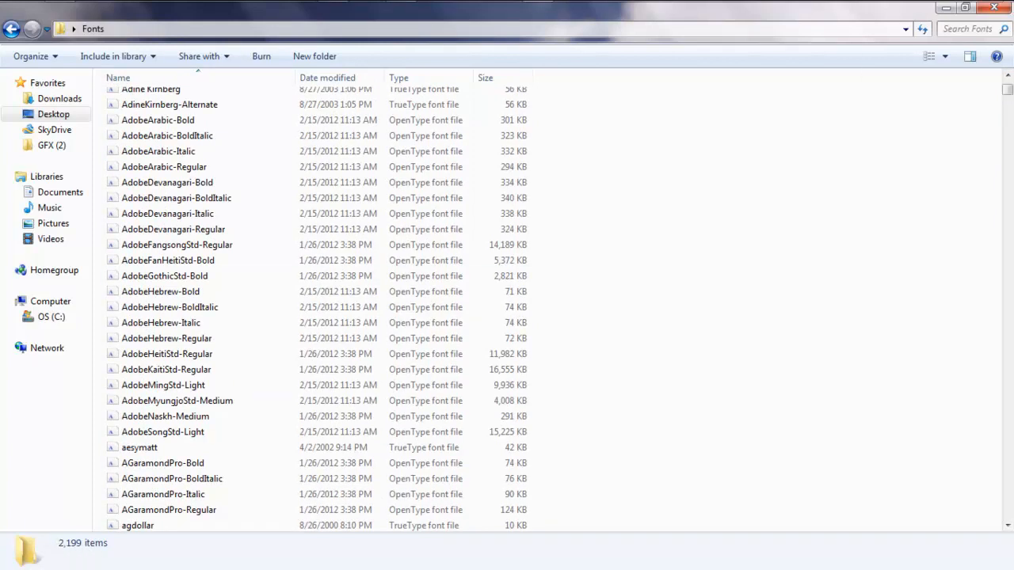
{"action": "left_click_drag", "start_coordinate": [1006, 88], "coordinate": [1007, 519]}
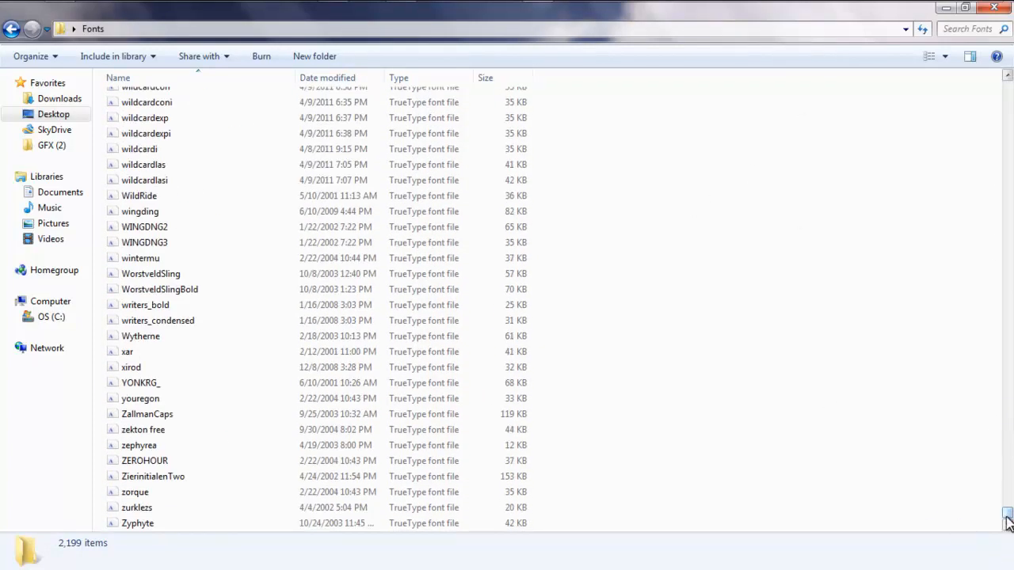
{"action": "mouse_move", "coordinate": [1006, 519]}
{"action": "left_mouse_down"}
{"action": "mouse_move", "coordinate": [1006, 80]}
{"action": "mouse_move", "coordinate": [1006, 519]}
{"action": "left_mouse_up"}
Search the Fonts folder for Gotham and preview the Gotham-Light_0 font.
{"action": "left_click_drag", "start_coordinate": [936, 30], "coordinate": [760, 29]}
{"action": "left_click", "coordinate": [798, 29]}
{"action": "type", "text": "gotham"}
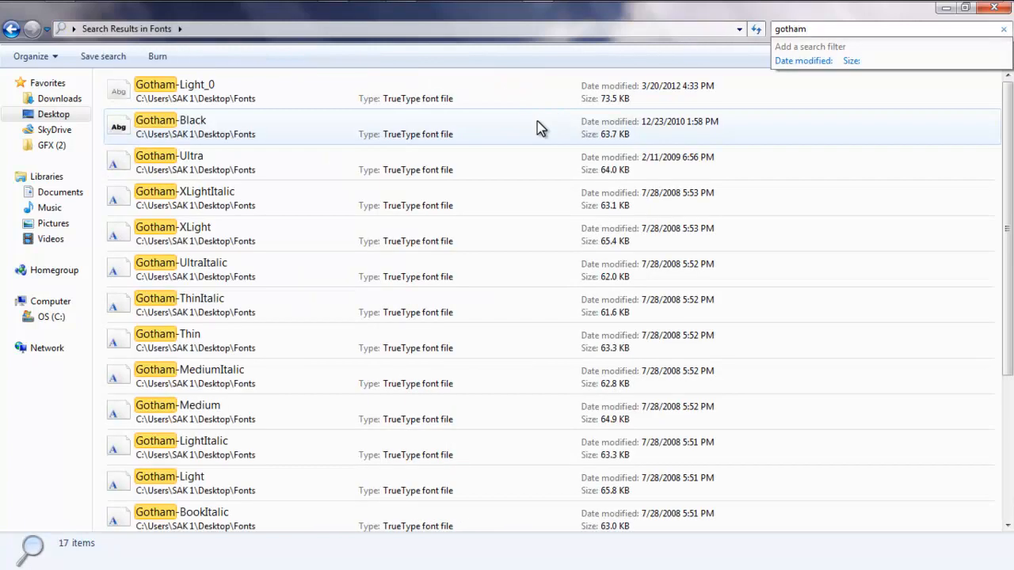
{"action": "scroll", "coordinate": [272, 184], "scroll_direction": "down", "scroll_amount": 5}
{"action": "scroll", "coordinate": [271, 185], "scroll_direction": "up", "scroll_amount": 5}
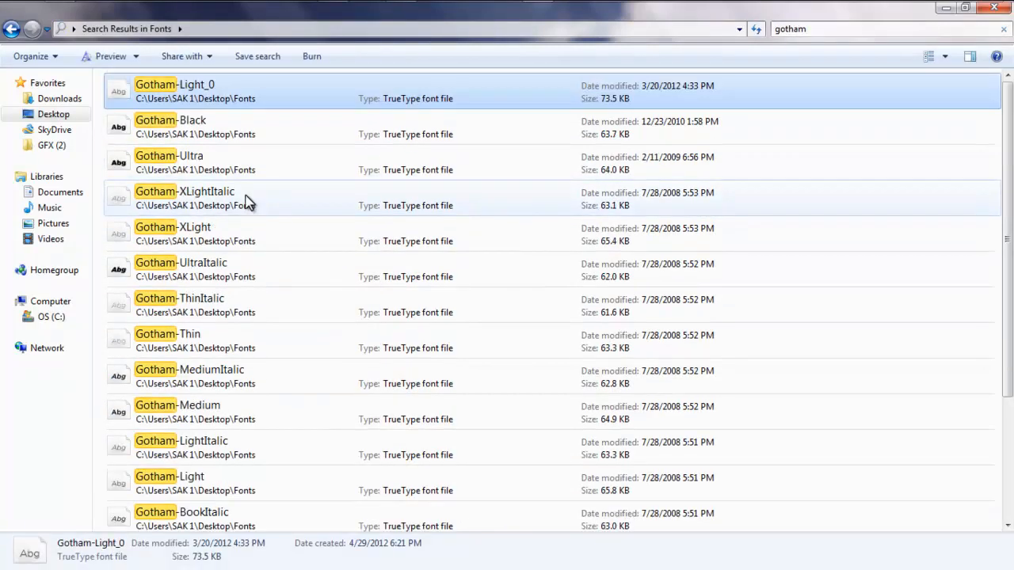
{"action": "double_click", "coordinate": [214, 84]}
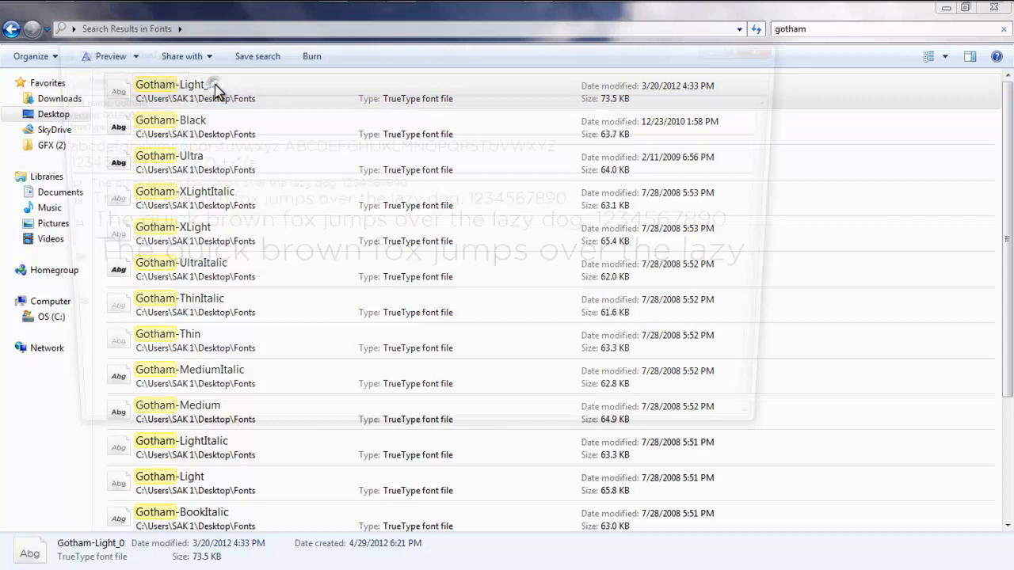
{"action": "left_click", "coordinate": [776, 46]}
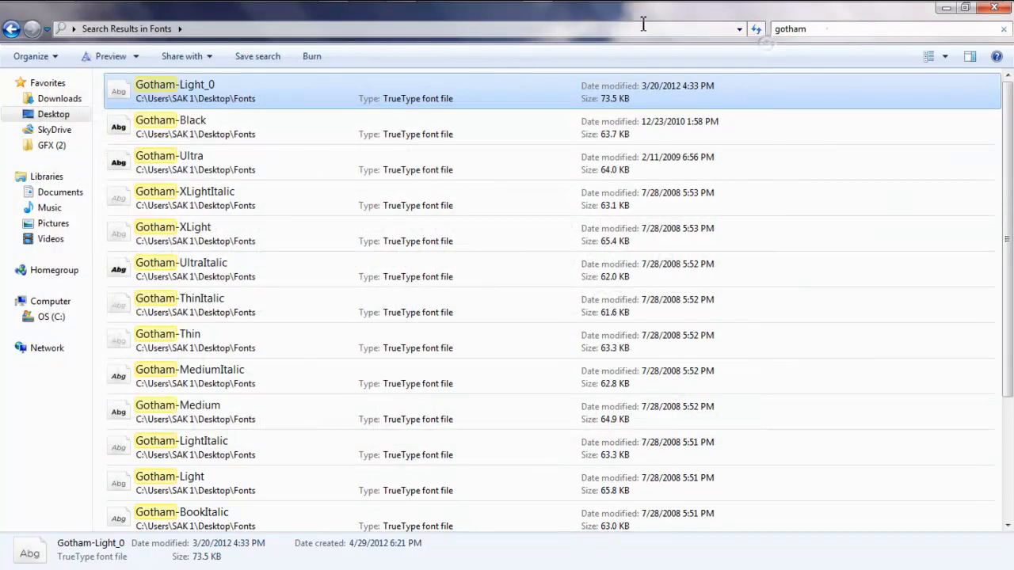
Search for TYPOGRAPH PRO and preview its Semi Bold Italic and Light fonts.
{"action": "left_click", "coordinate": [649, 29]}
{"action": "left_click", "coordinate": [874, 29]}
{"action": "key", "text": "ctrl+a"}
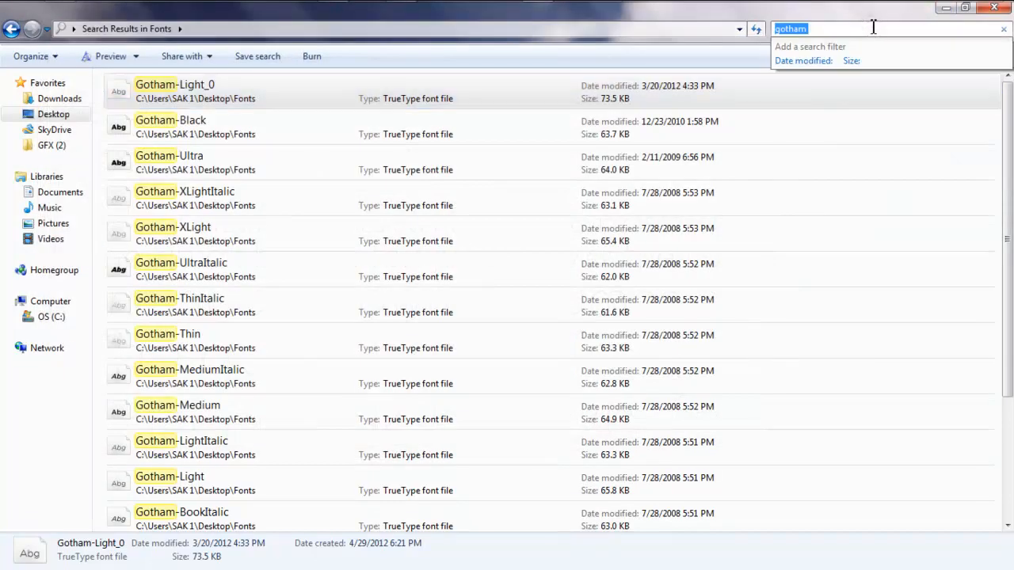
{"action": "type", "text": "typography "}
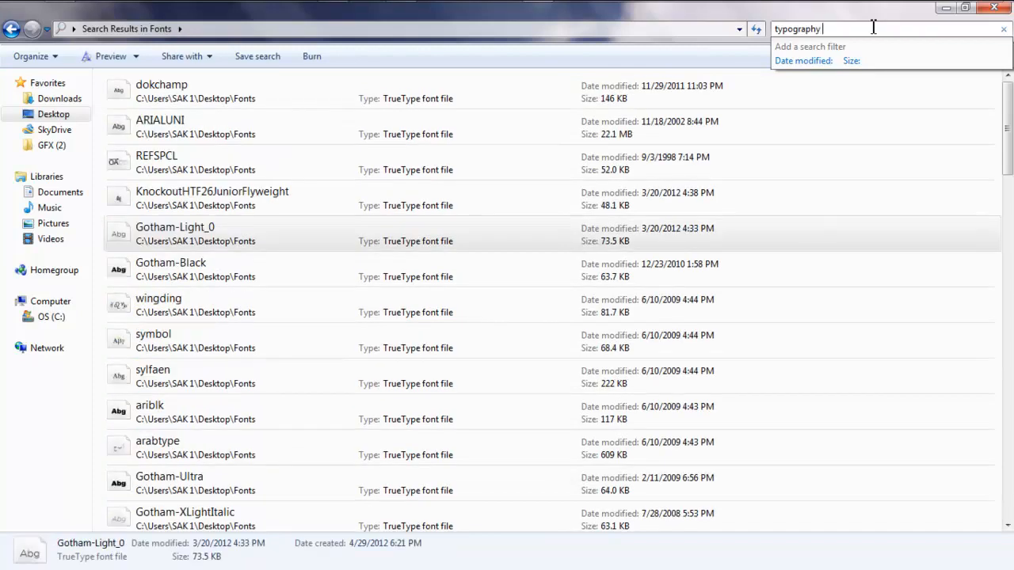
{"action": "type", "text": "pro"}
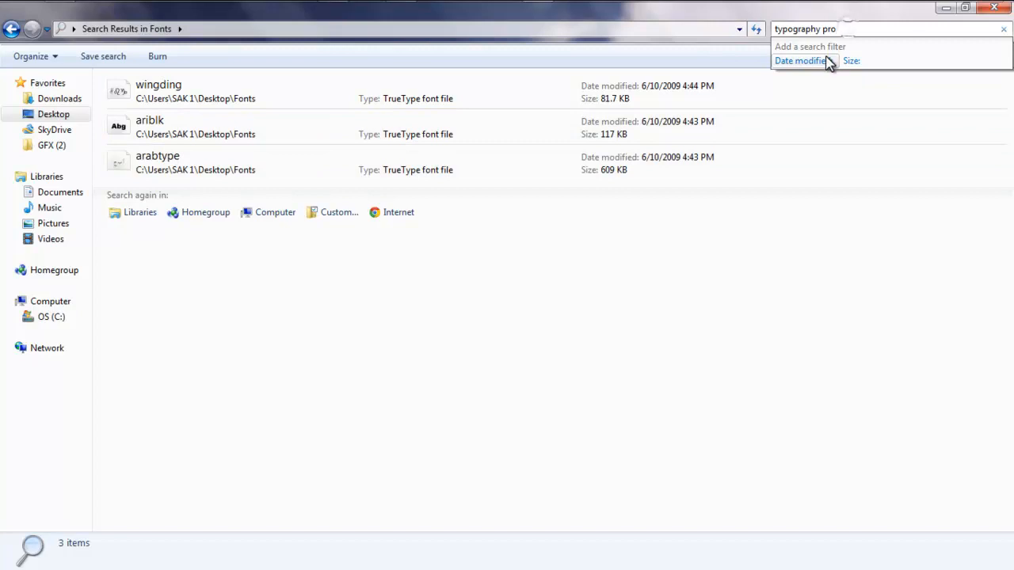
{"action": "key", "text": "BackSpace"}
{"action": "key", "text": "BackSpace"}
{"action": "key", "text": "BackSpace"}
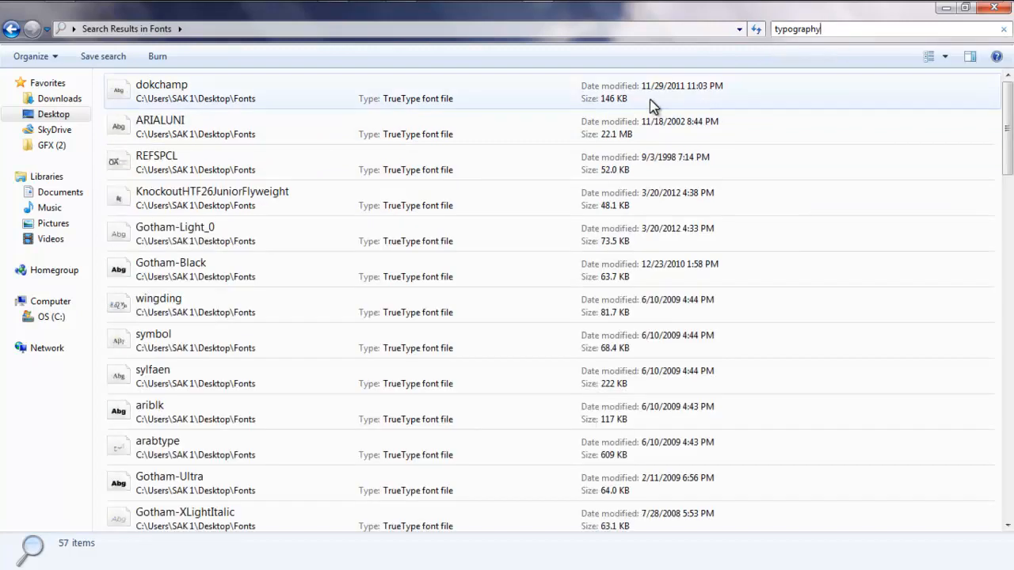
{"action": "left_click", "coordinate": [831, 30]}
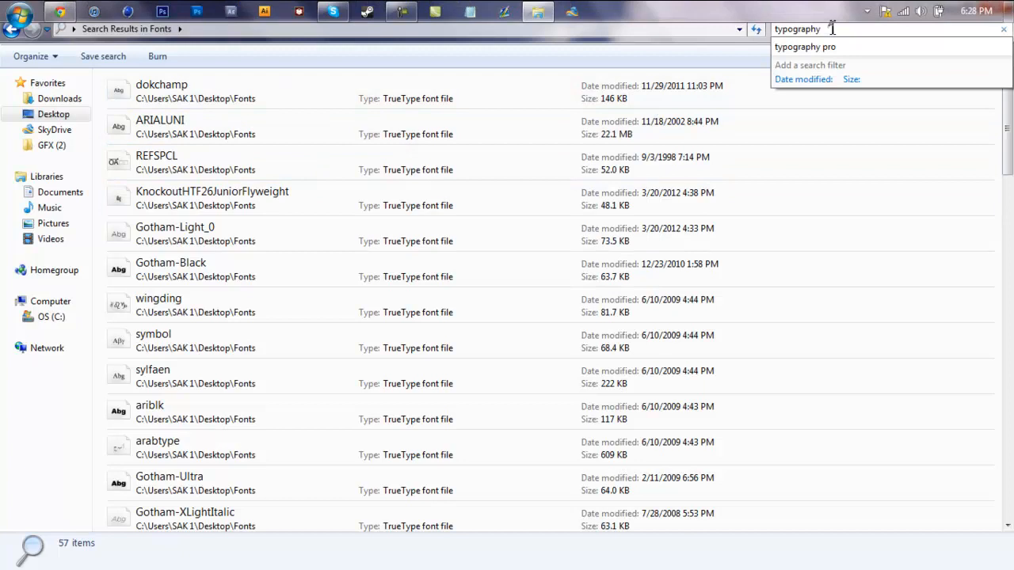
{"action": "key", "text": "BackSpace"}
{"action": "key", "text": "BackSpace"}
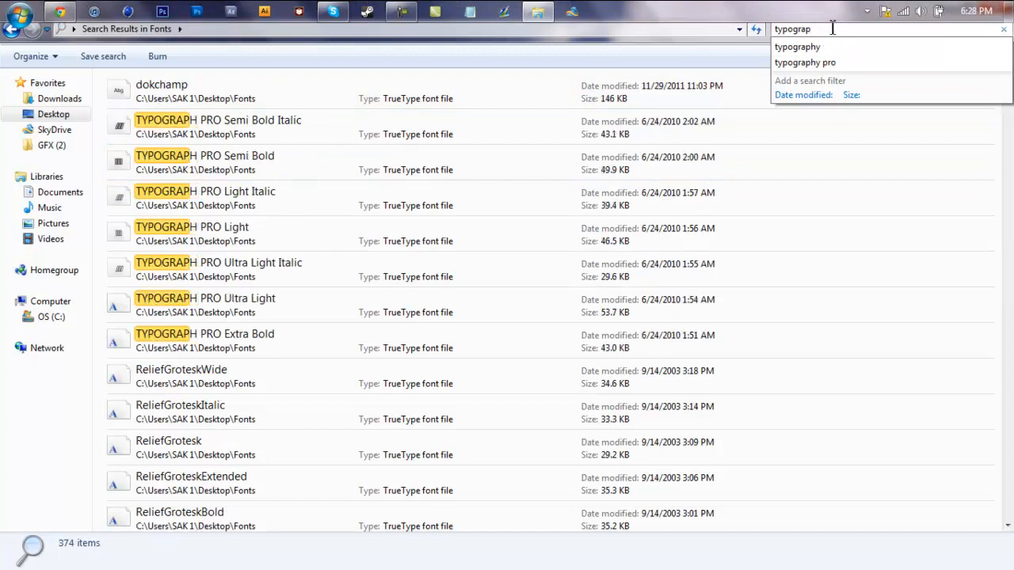
{"action": "double_click", "coordinate": [239, 125]}
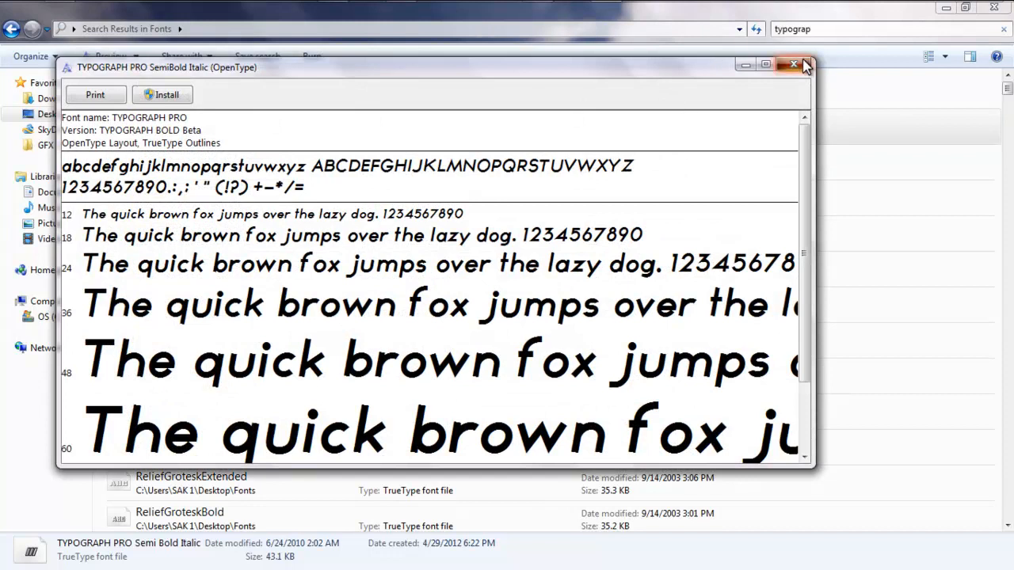
{"action": "left_click", "coordinate": [793, 63]}
{"action": "double_click", "coordinate": [229, 225]}
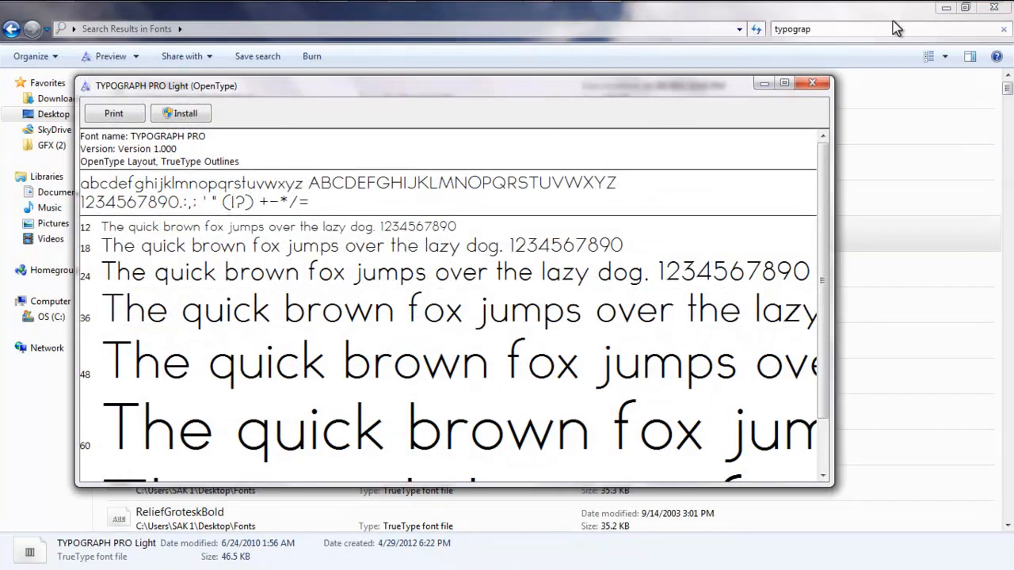
{"action": "left_click", "coordinate": [827, 84]}
Search for Knockout and preview it enlarged to full screen.
{"action": "left_click", "coordinate": [824, 28]}
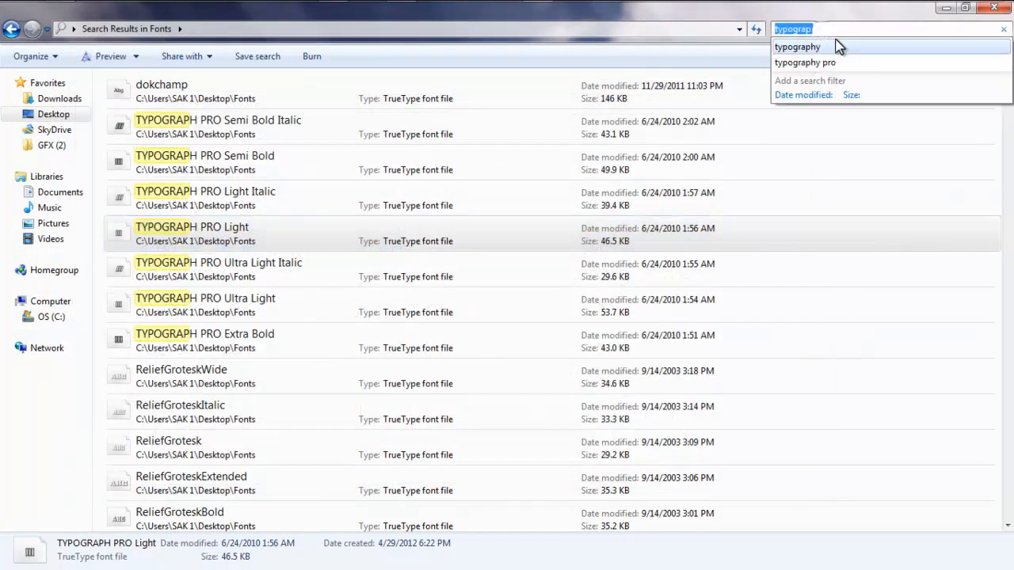
{"action": "type", "text": "typography"}
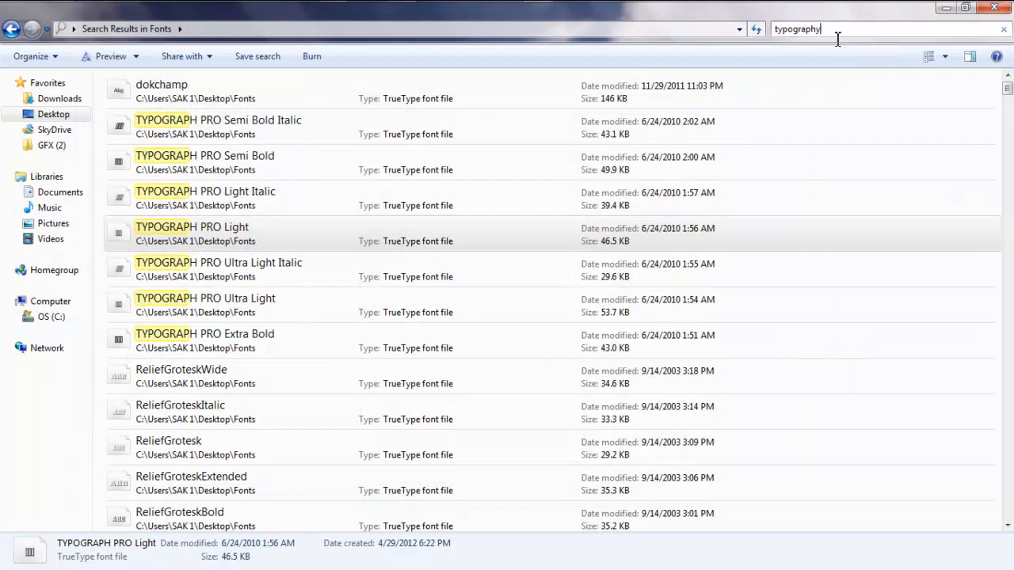
{"action": "key", "text": "ctrl+a"}
{"action": "type", "text": "kn"}
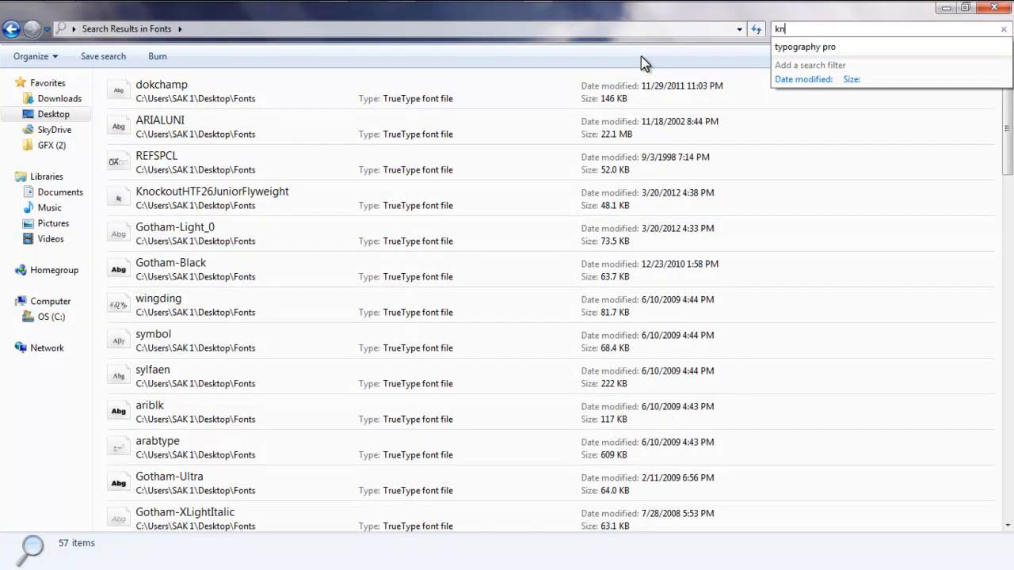
{"action": "type", "text": "ockout"}
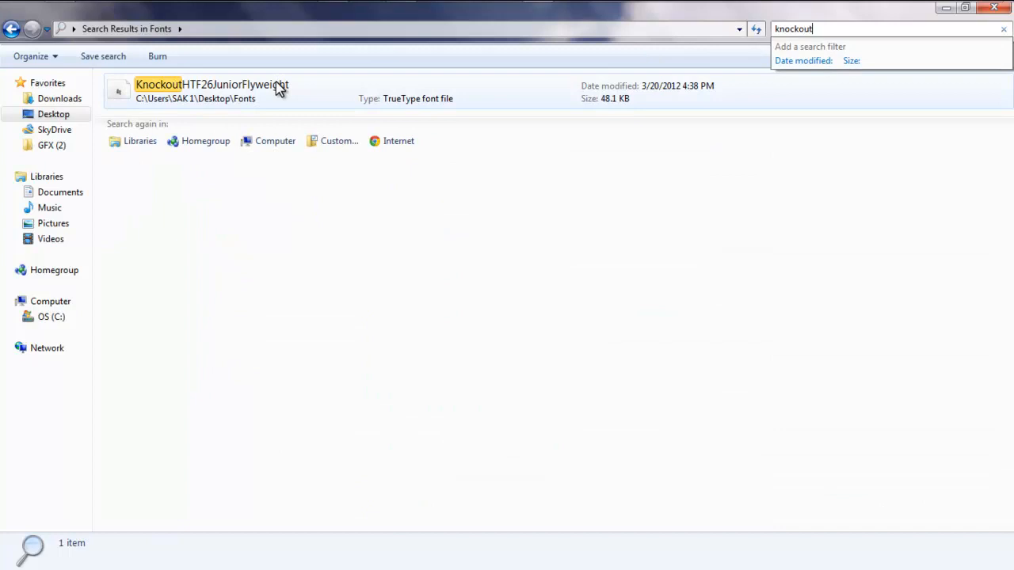
{"action": "double_click", "coordinate": [222, 84]}
{"action": "left_click", "coordinate": [797, 104]}
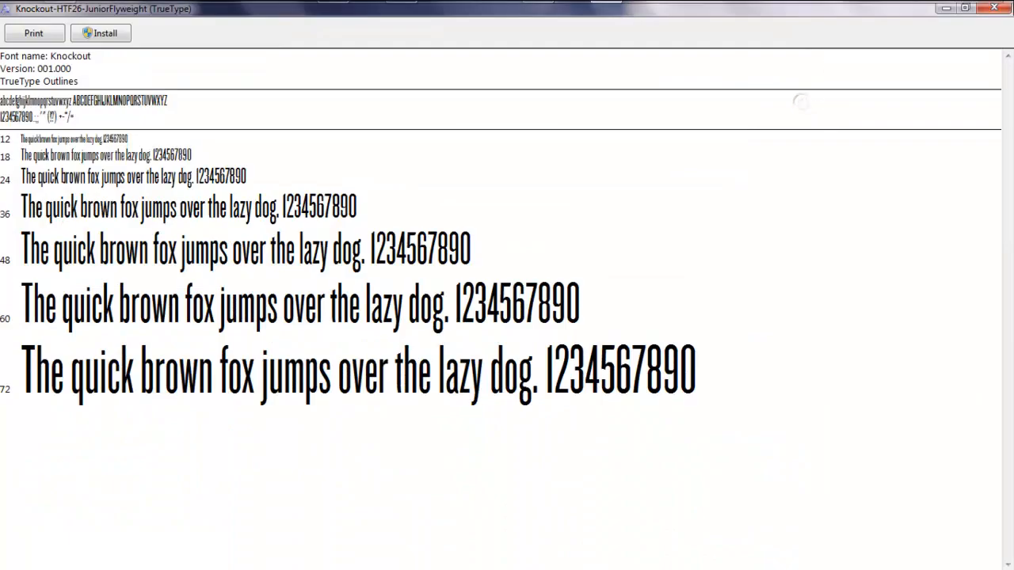
{"action": "left_click", "coordinate": [994, 8]}
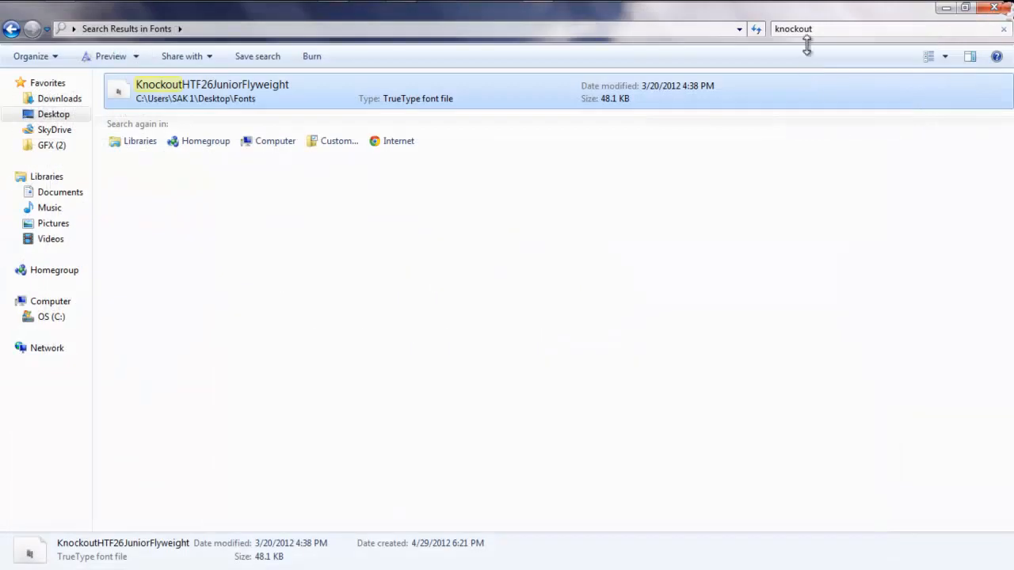
{"action": "type", "text": "raseone"}
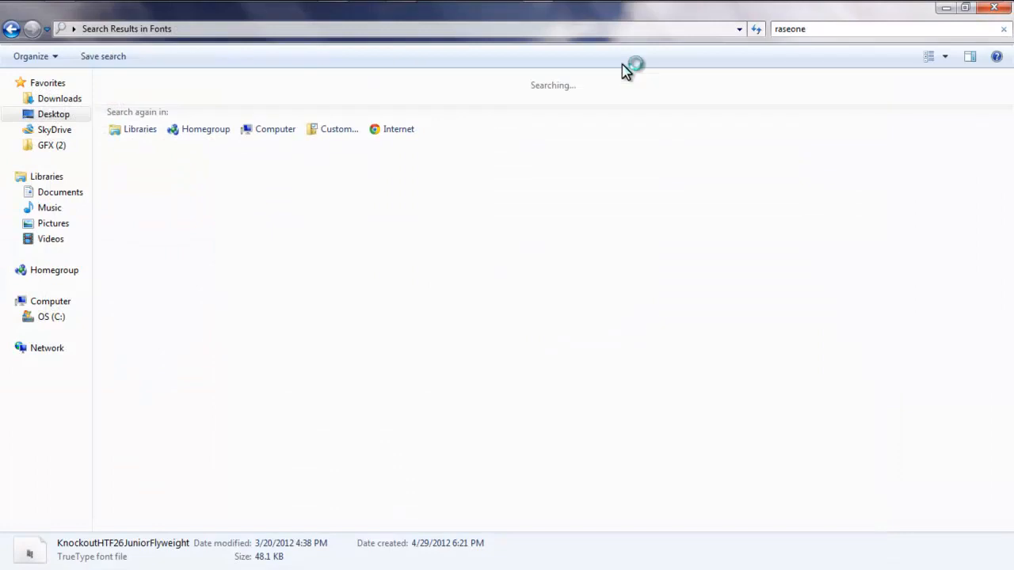
Preview the RaseOne Original and Scrawl_3rd fonts, then clear the search box.
{"action": "left_click", "coordinate": [302, 123]}
{"action": "double_click", "coordinate": [302, 123]}
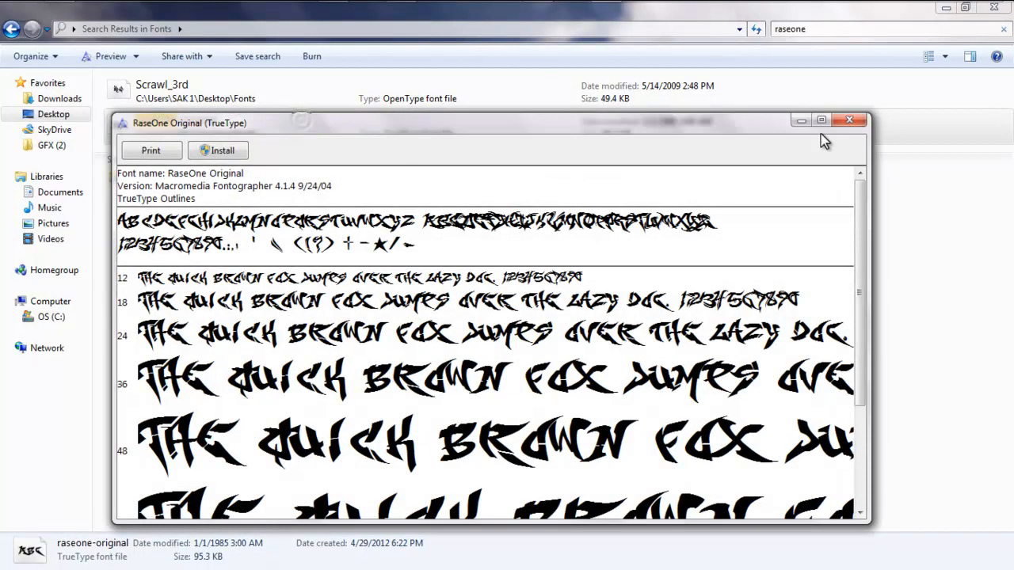
{"action": "left_click", "coordinate": [832, 143]}
{"action": "double_click", "coordinate": [171, 94]}
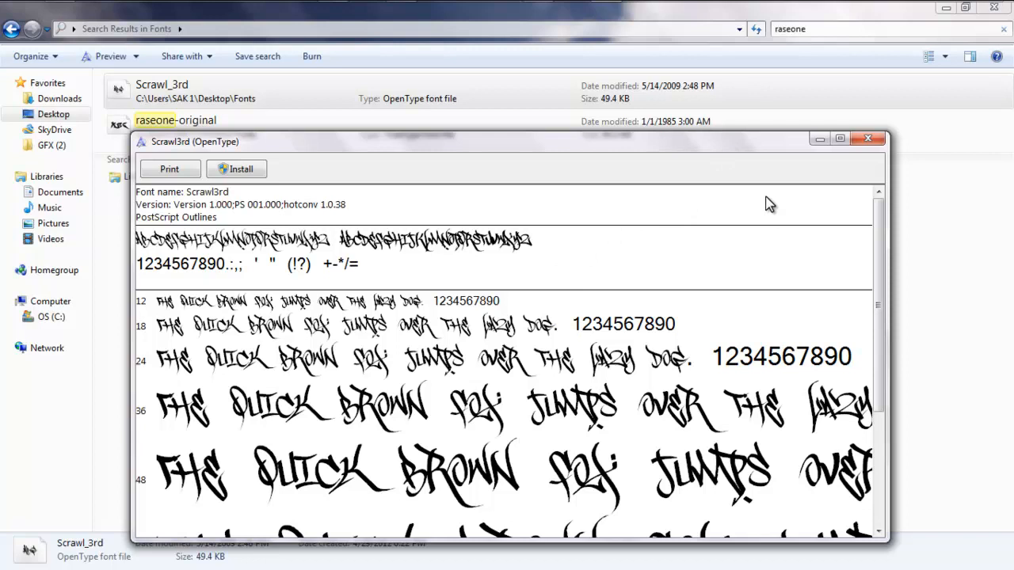
{"action": "left_click", "coordinate": [868, 139]}
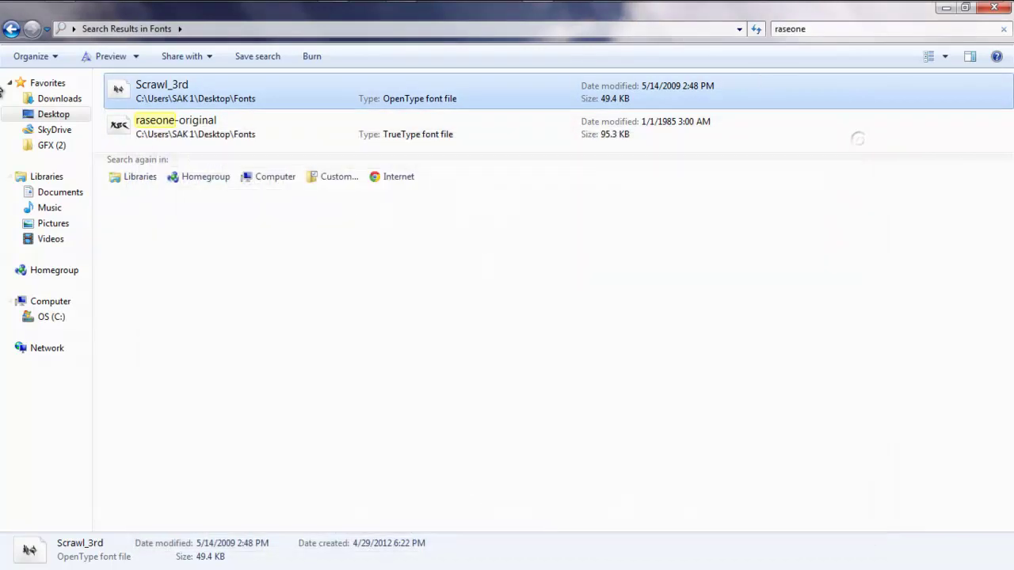
{"action": "left_click", "coordinate": [843, 29]}
{"action": "key", "text": "BackSpace"}
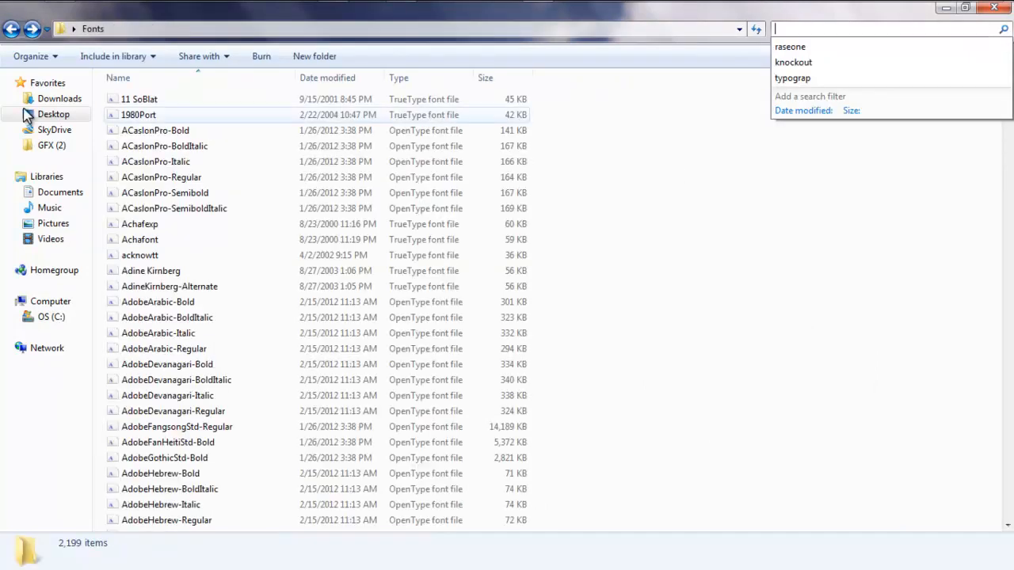
{"action": "left_click", "coordinate": [238, 181]}
{"action": "scroll", "coordinate": [238, 181], "scroll_direction": "down", "scroll_amount": 10}
{"action": "scroll", "coordinate": [238, 182], "scroll_direction": "down", "scroll_amount": 5}
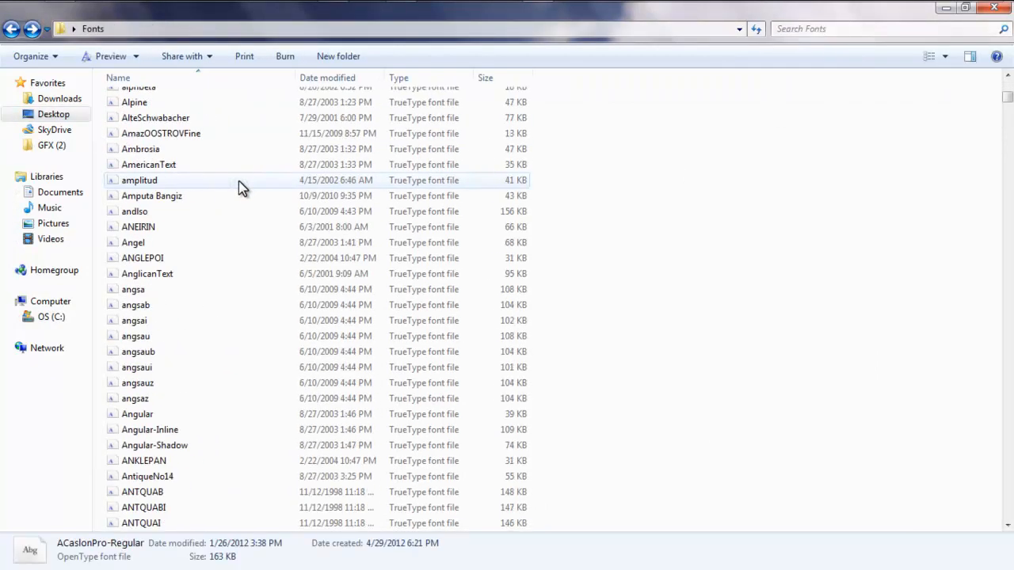
{"action": "scroll", "coordinate": [229, 164], "scroll_direction": "up", "scroll_amount": 2}
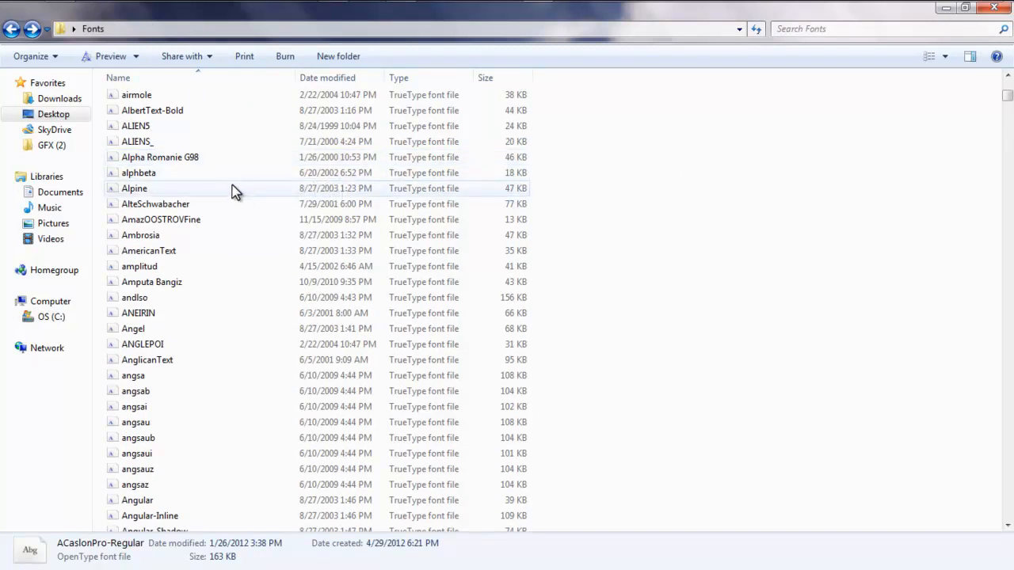
{"action": "scroll", "coordinate": [198, 230], "scroll_direction": "up", "scroll_amount": 1}
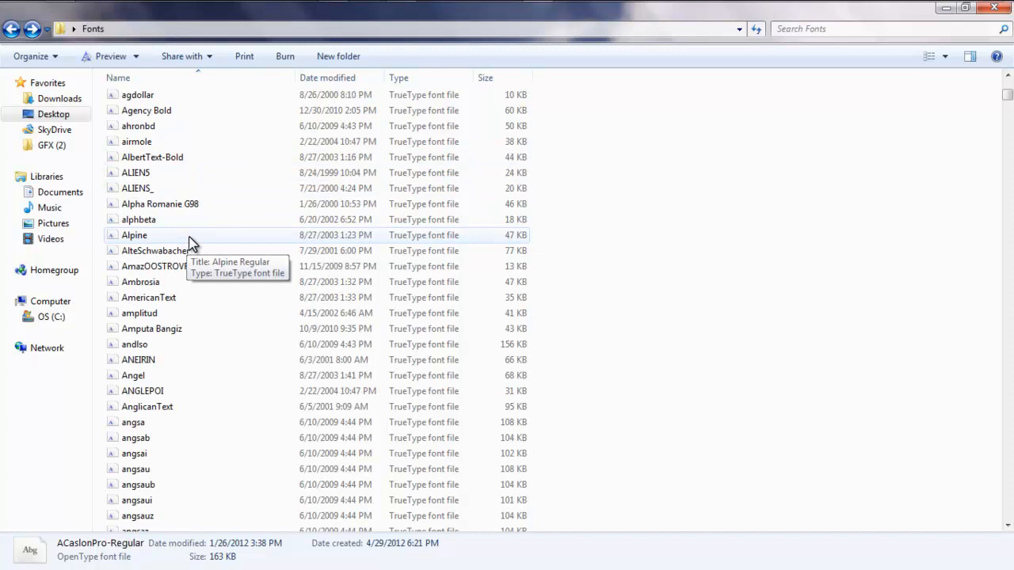
{"action": "left_click", "coordinate": [792, 28]}
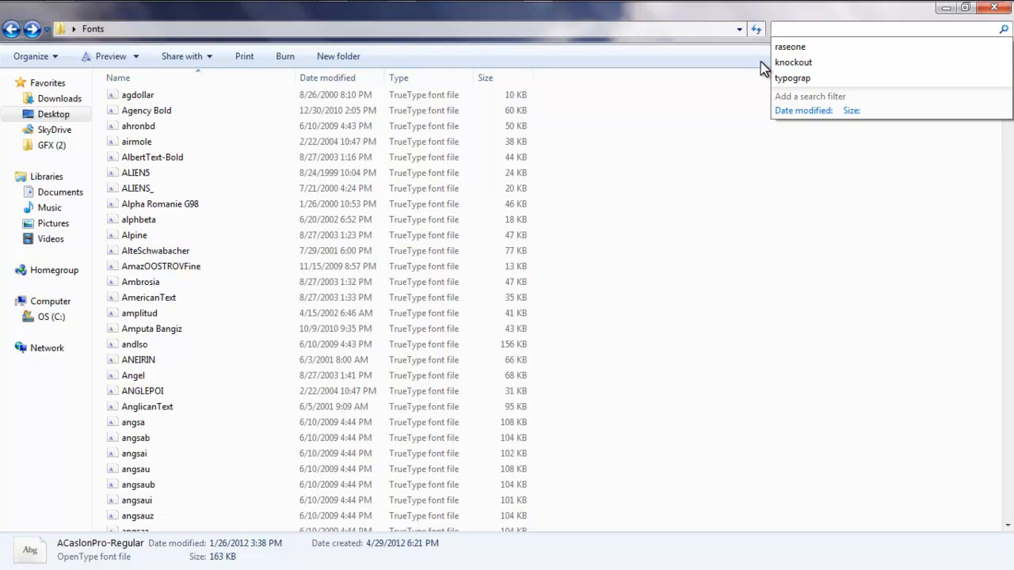
{"action": "left_click", "coordinate": [761, 62]}
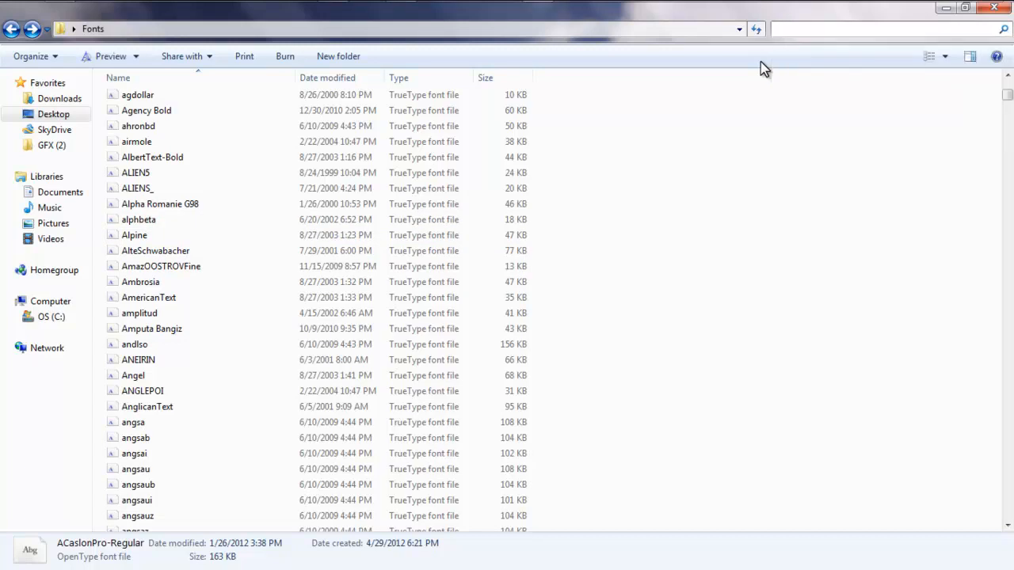
{"action": "type", "text": "billy ar"}
{"action": "type", "text": "gel"}
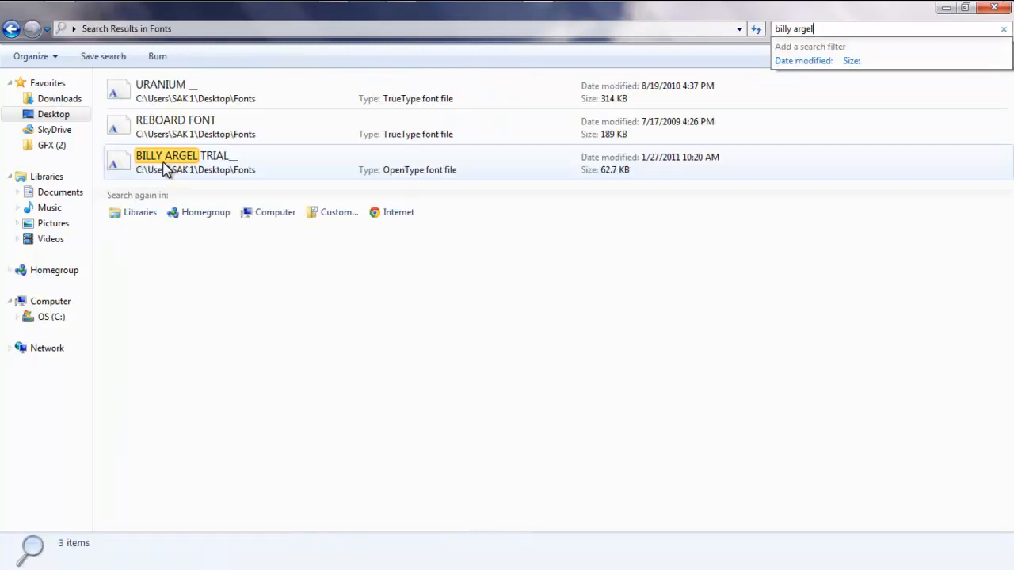
{"action": "double_click", "coordinate": [222, 158]}
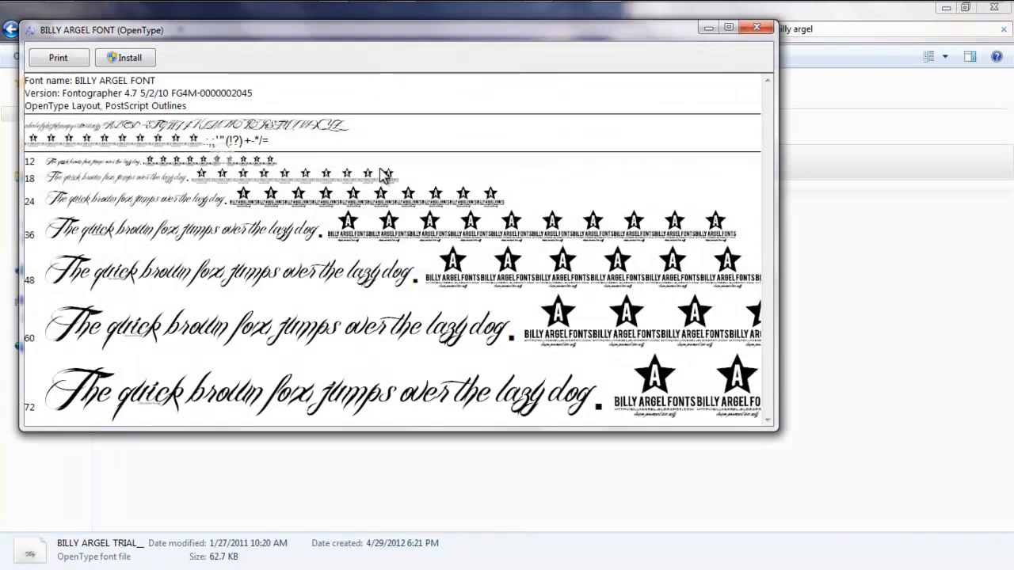
{"action": "left_click", "coordinate": [756, 28]}
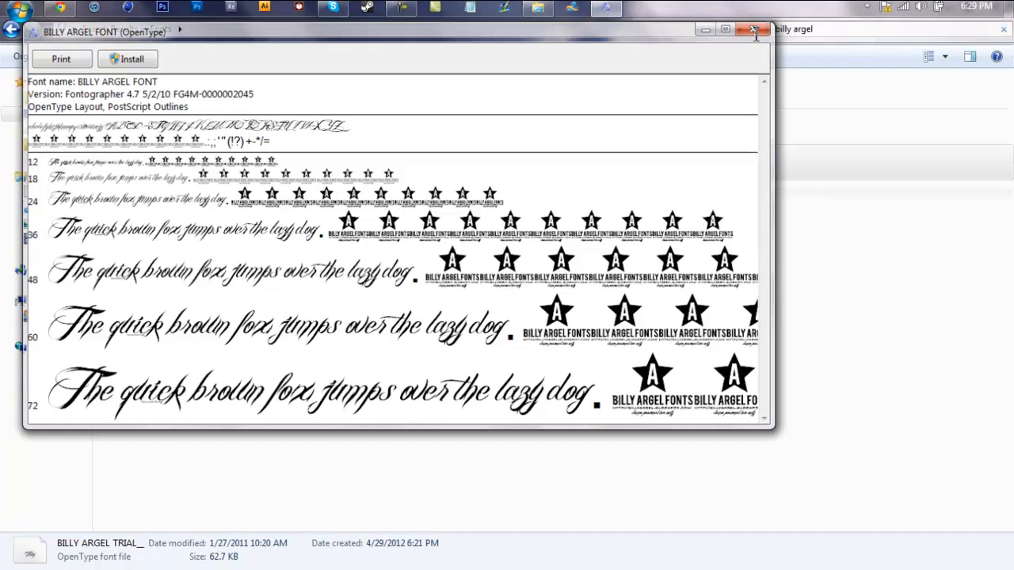
{"action": "left_click", "coordinate": [793, 29]}
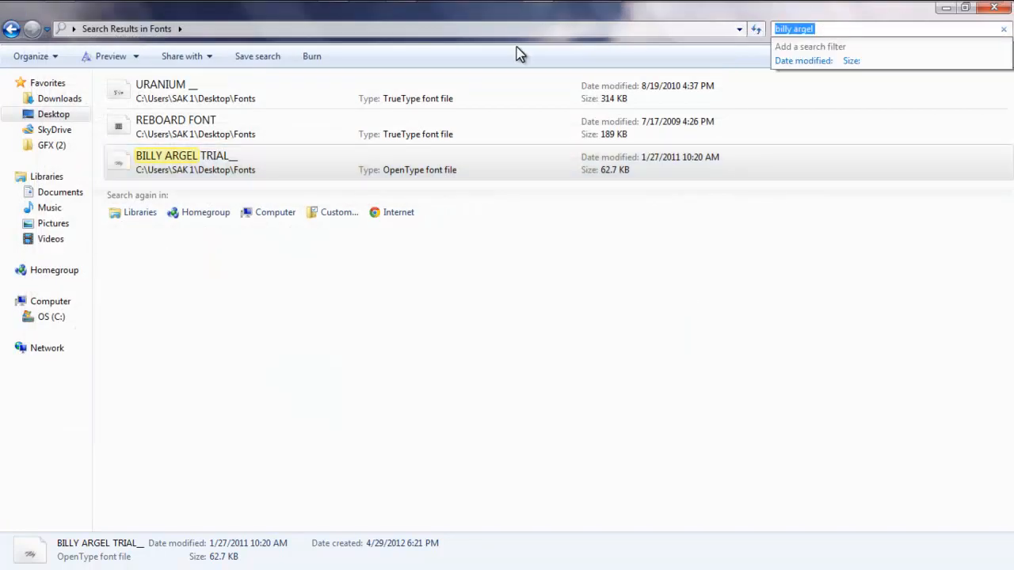
{"action": "type", "text": "jnina"}
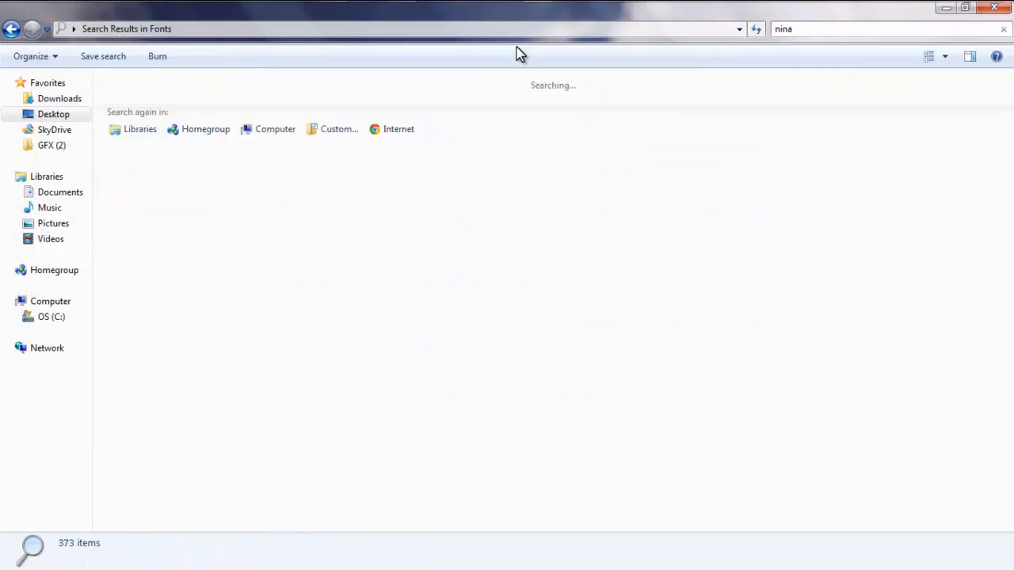
{"action": "double_click", "coordinate": [297, 82]}
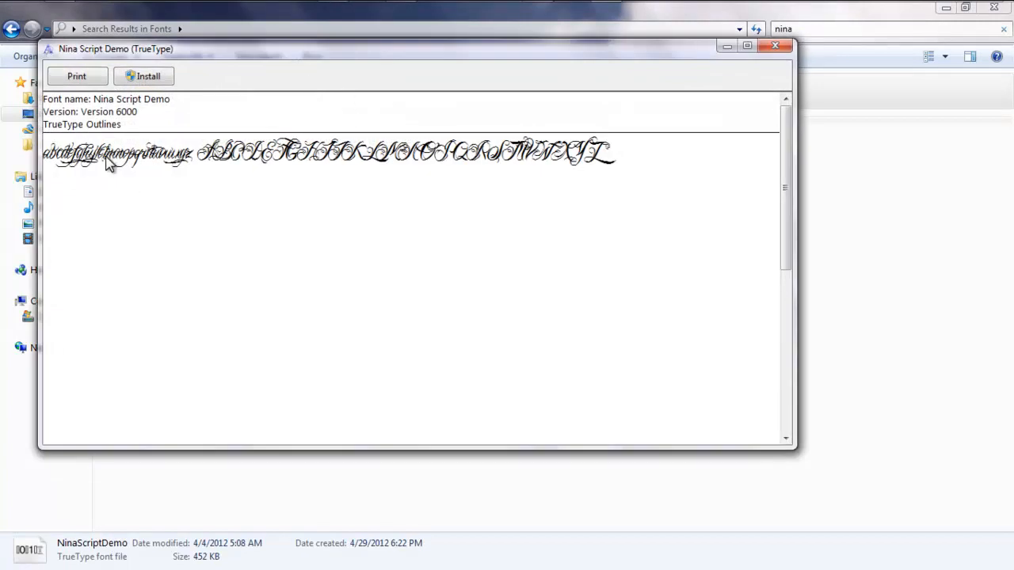
{"action": "left_click", "coordinate": [774, 48]}
{"action": "left_click", "coordinate": [15, 29]}
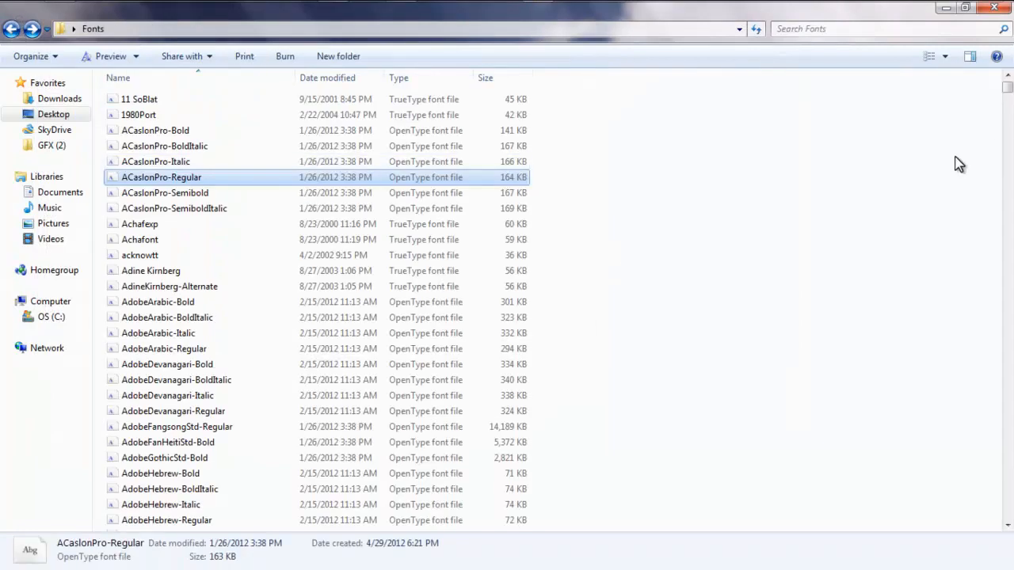
Select all 2,199 files from 11 SoBlat down to Zyphyte with a Shift-click.
{"action": "left_click", "coordinate": [139, 99]}
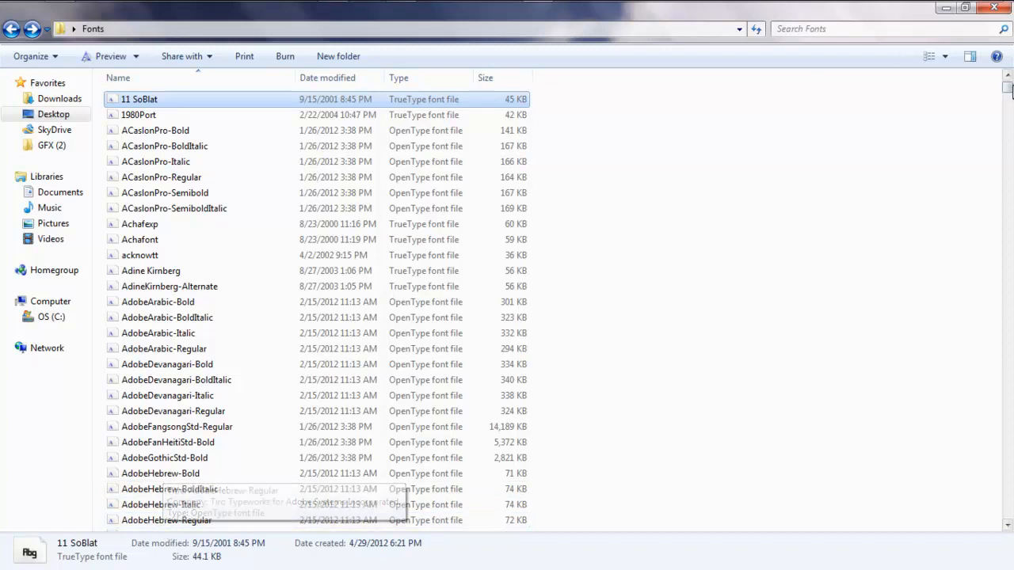
{"action": "left_click_drag", "start_coordinate": [1006, 87], "coordinate": [1006, 547]}
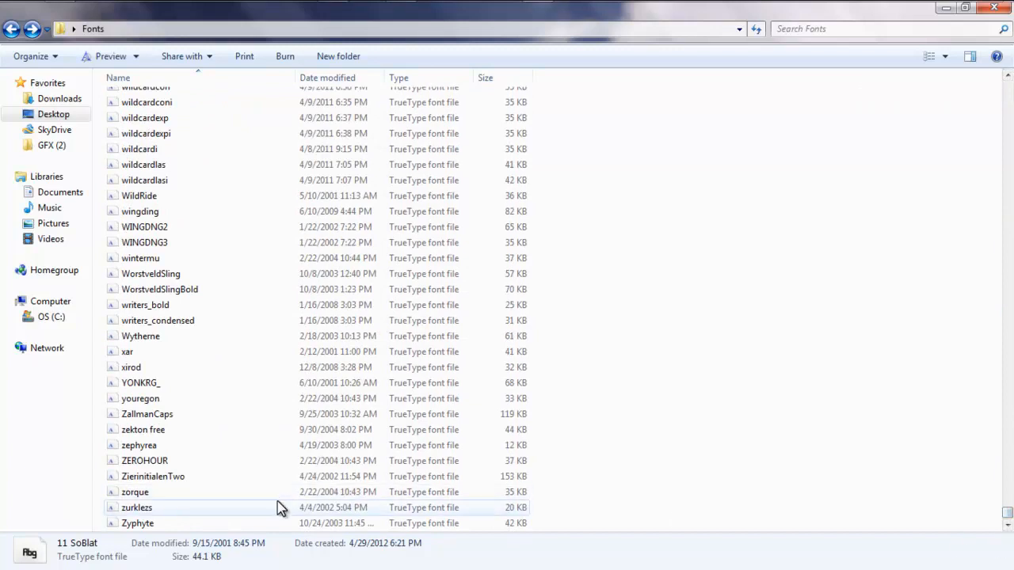
{"action": "left_click", "coordinate": [170, 521], "text": "shift"}
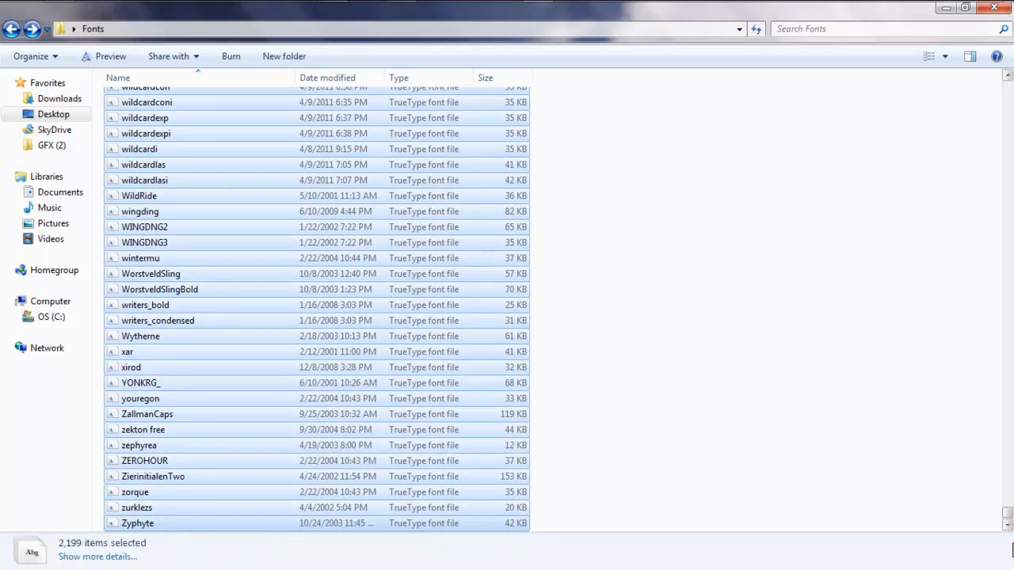
{"action": "left_click_drag", "start_coordinate": [1006, 521], "coordinate": [1005, 331]}
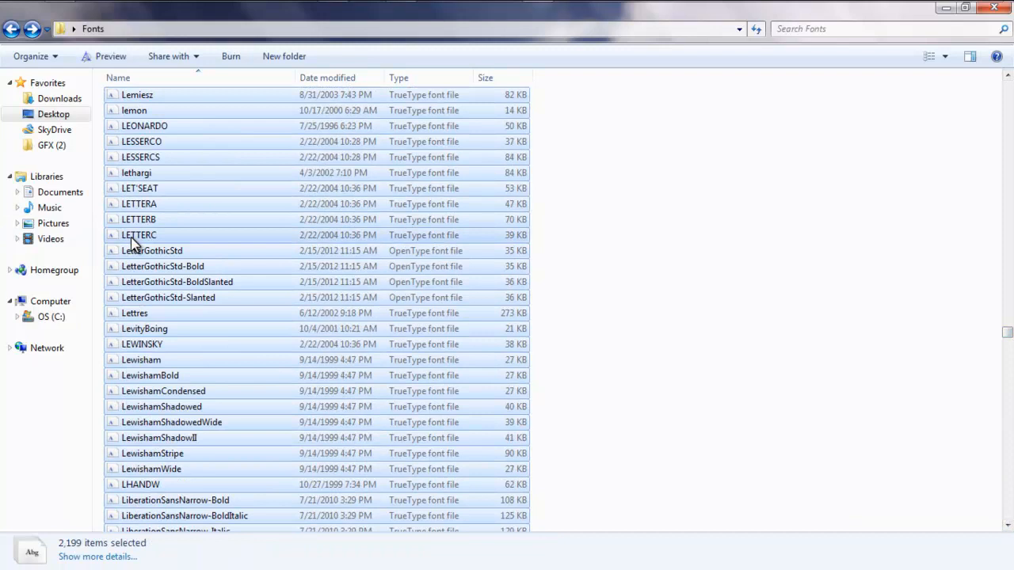
Install the 2,199 selected fonts, answering the replace prompt once for all current items.
{"action": "right_click", "coordinate": [138, 235]}
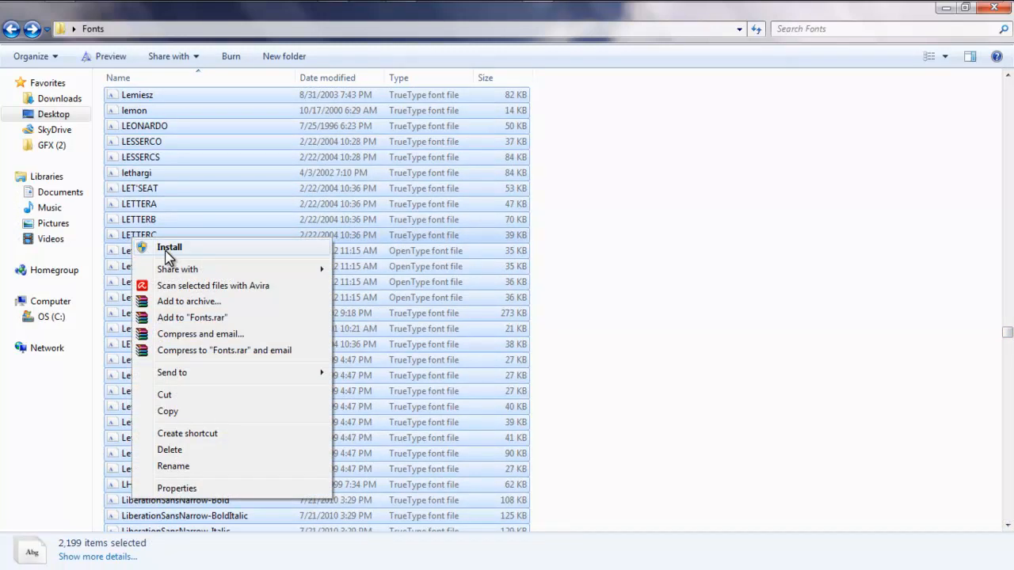
{"action": "left_click", "coordinate": [169, 248]}
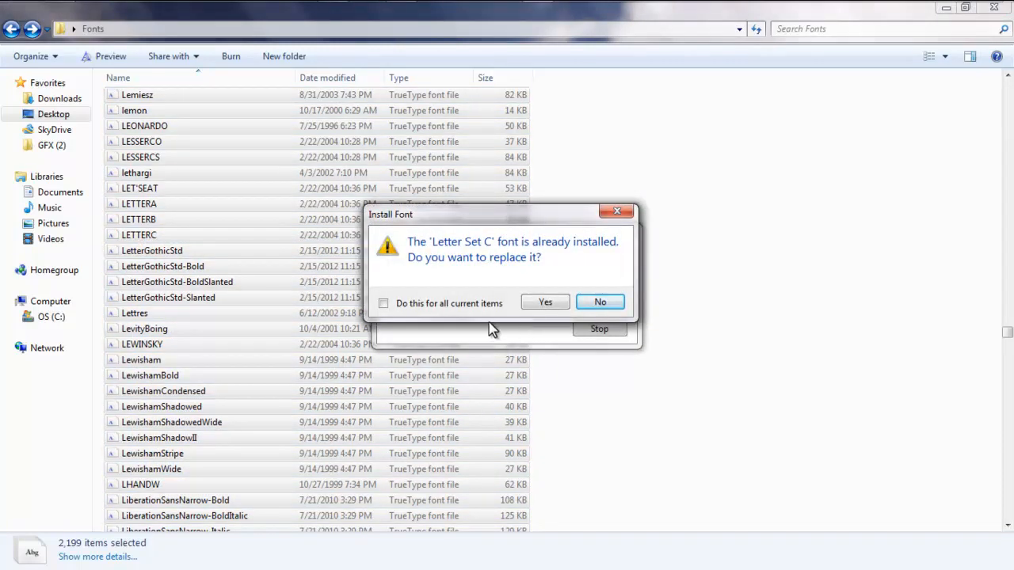
{"action": "left_click_drag", "start_coordinate": [490, 216], "coordinate": [209, 236]}
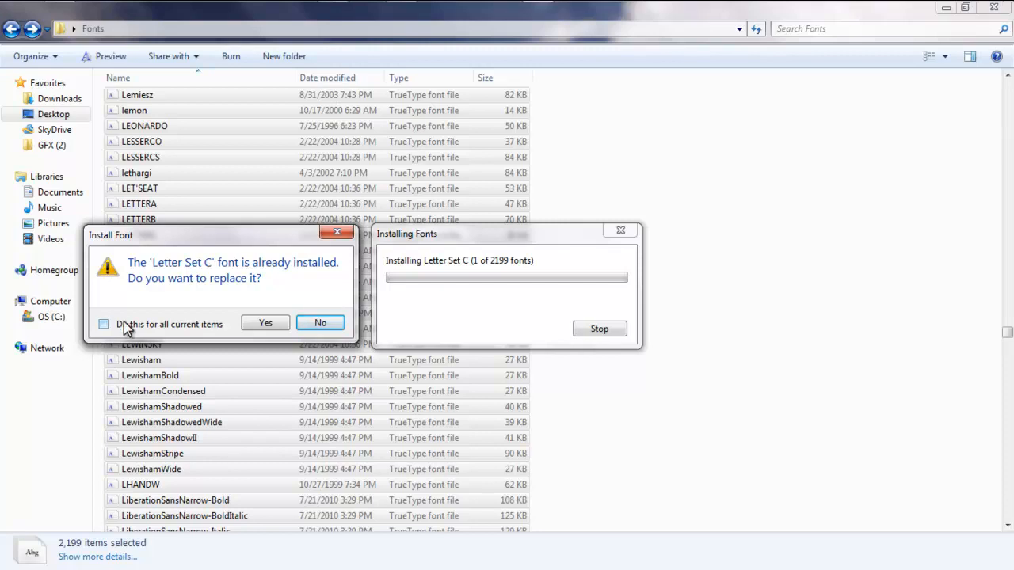
{"action": "left_click", "coordinate": [104, 324]}
{"action": "left_click", "coordinate": [320, 322]}
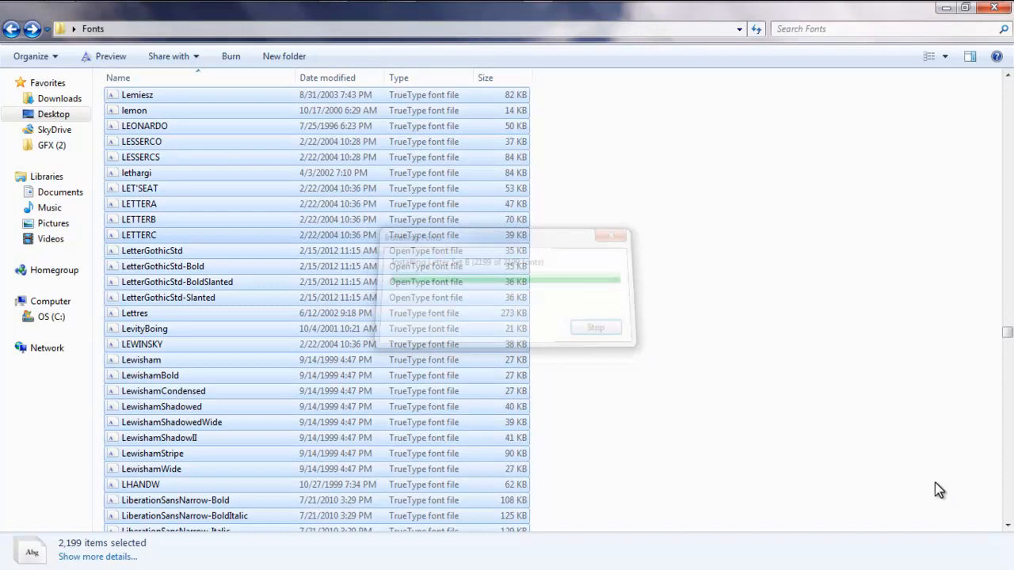
Deselect the font files and go to Computer to start searching for 'font'.
{"action": "left_click", "coordinate": [843, 244]}
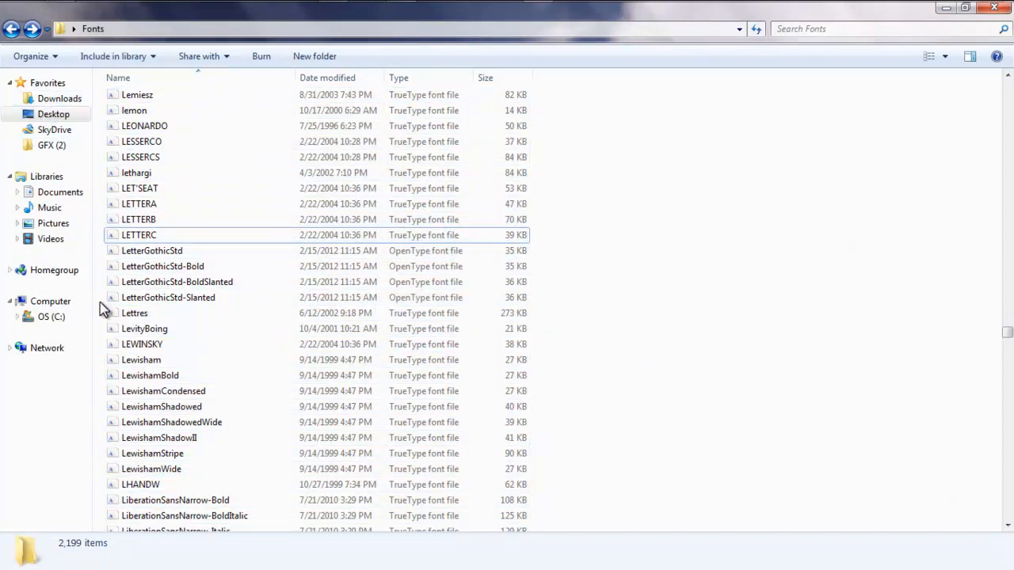
{"action": "left_click", "coordinate": [50, 301]}
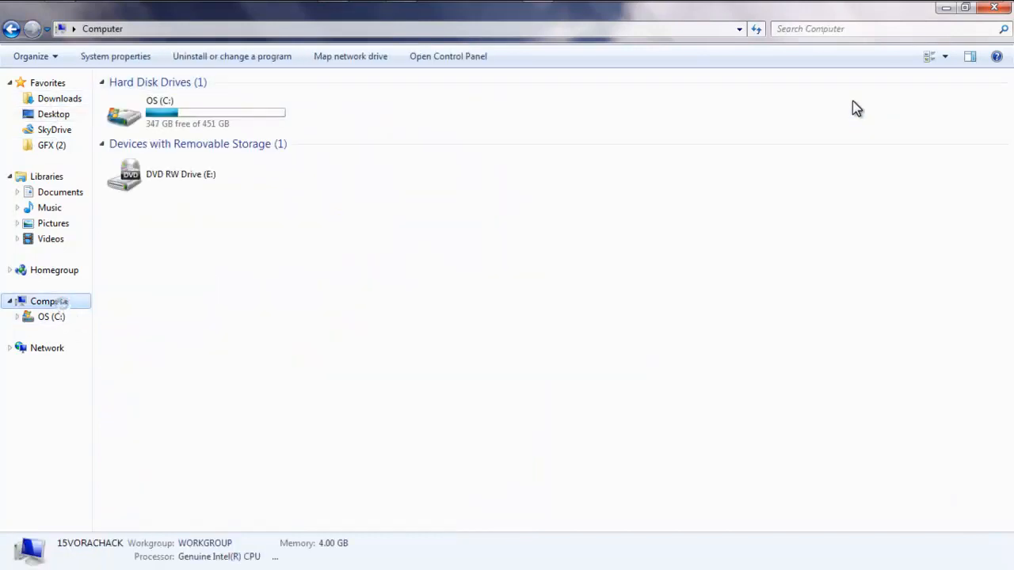
{"action": "left_click", "coordinate": [813, 29]}
{"action": "type", "text": "ont"}
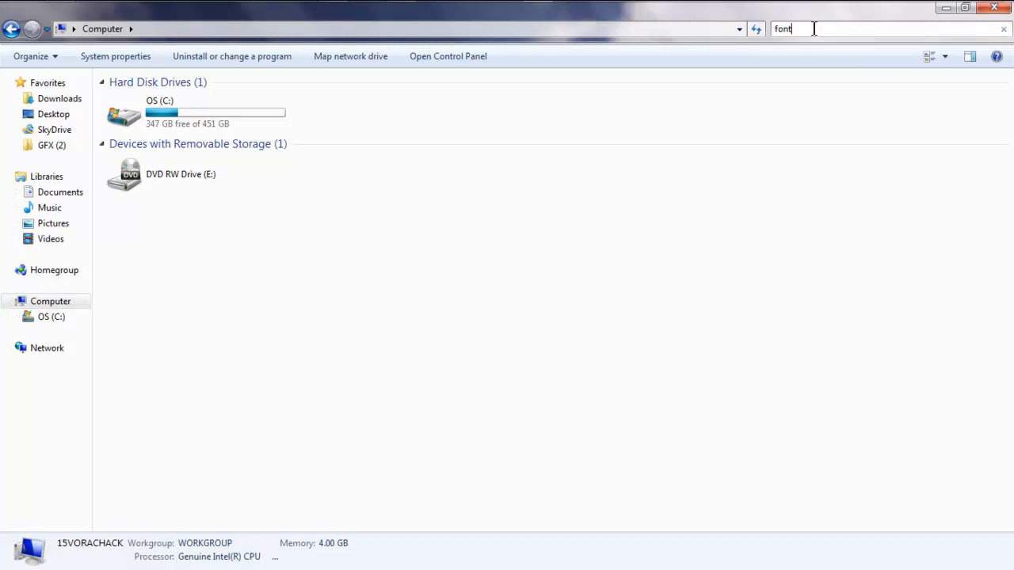